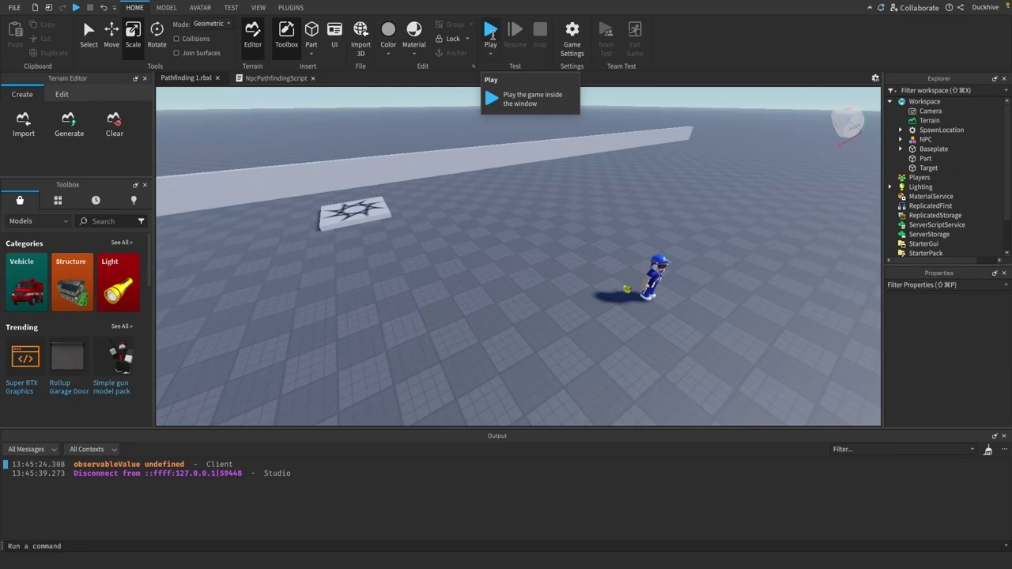
Playtest the place, moving the avatar to watch the NPC reach the target, then stop
click(490, 32)
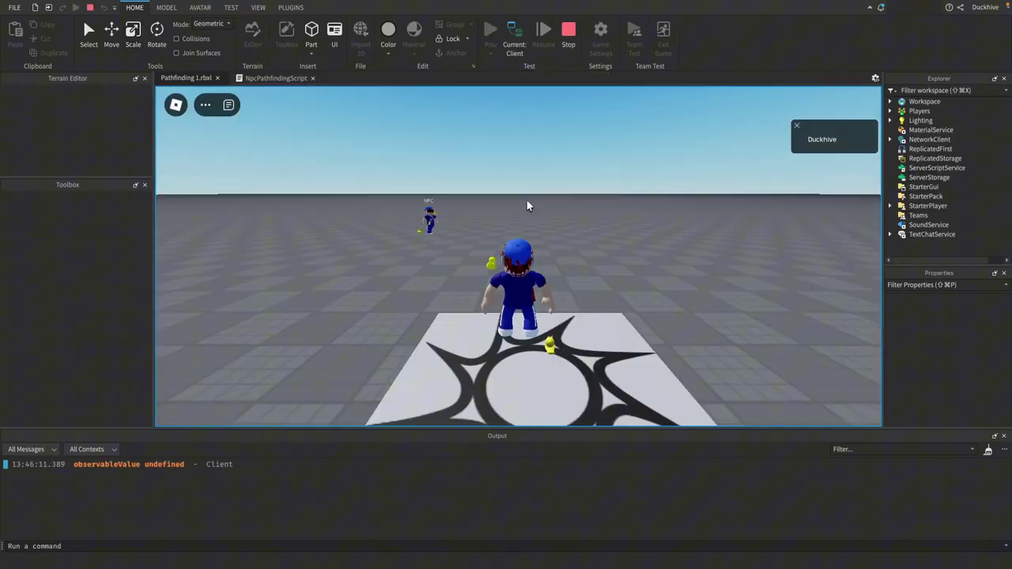
key(s)
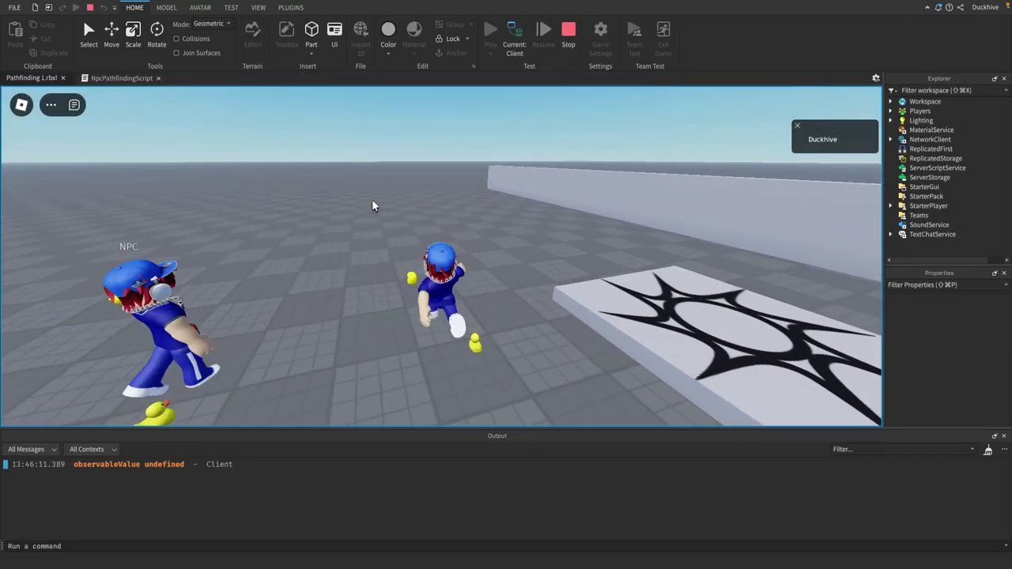
key(s)
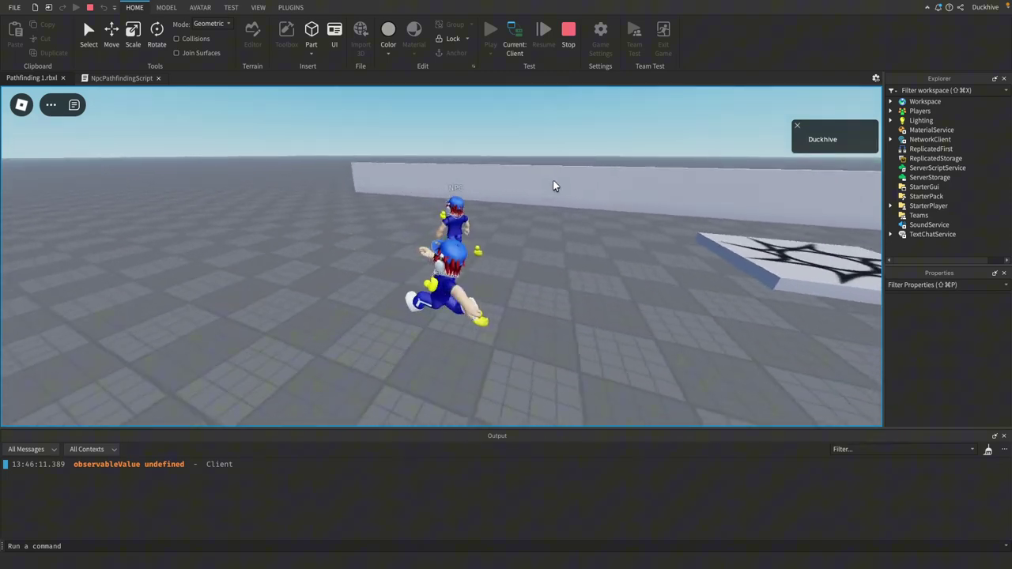
key(s)
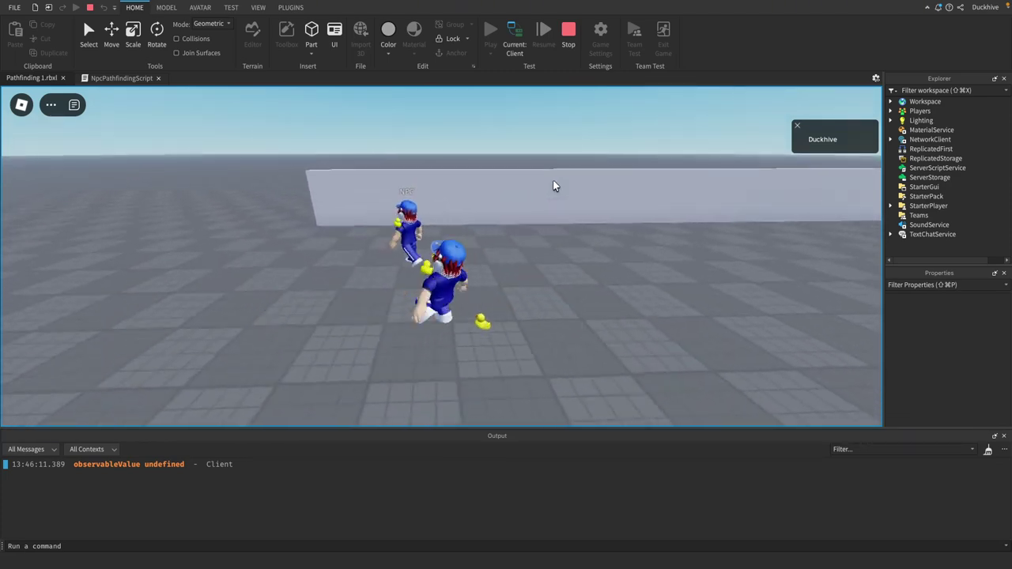
key(s)
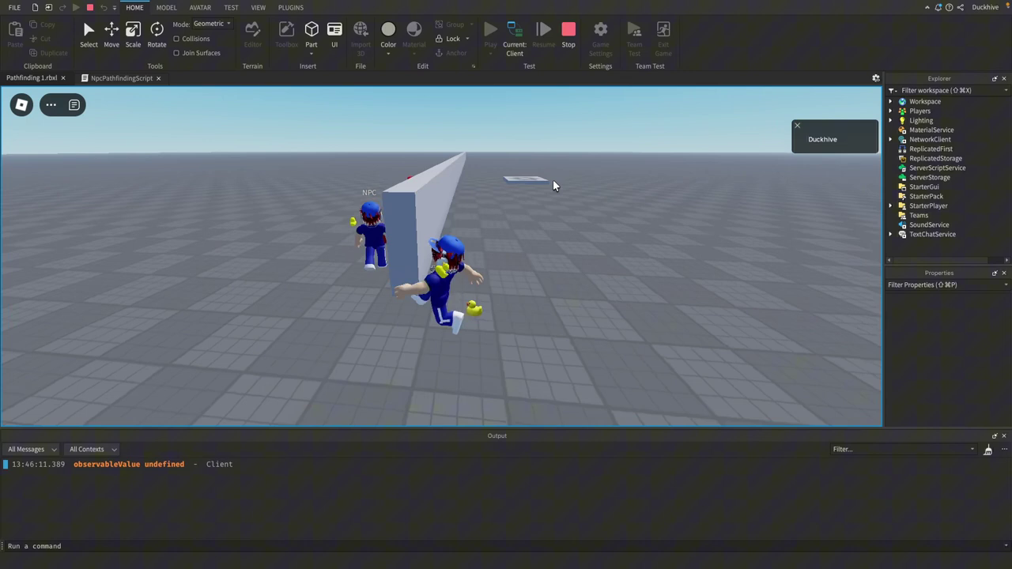
key(s)
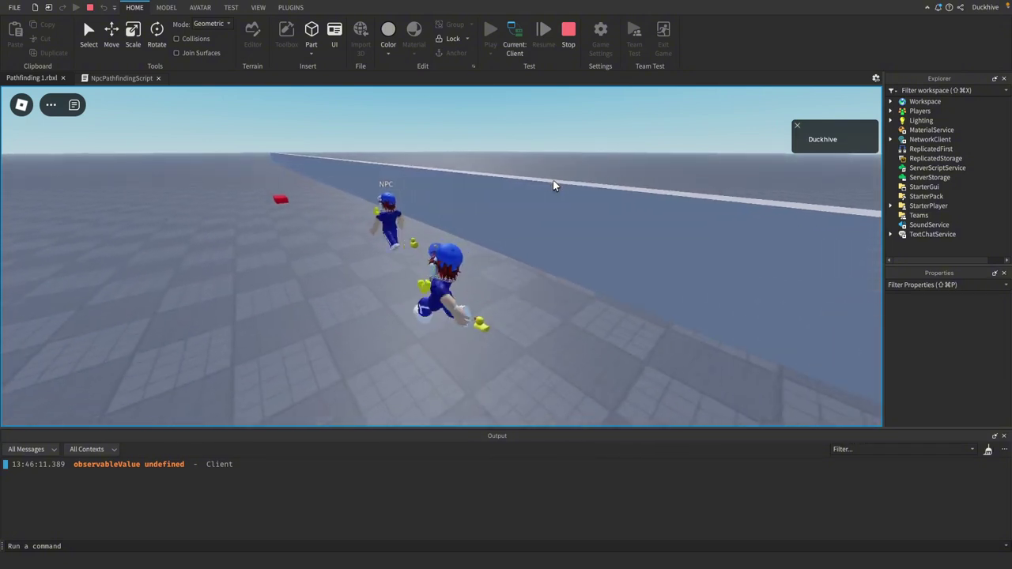
key(s)
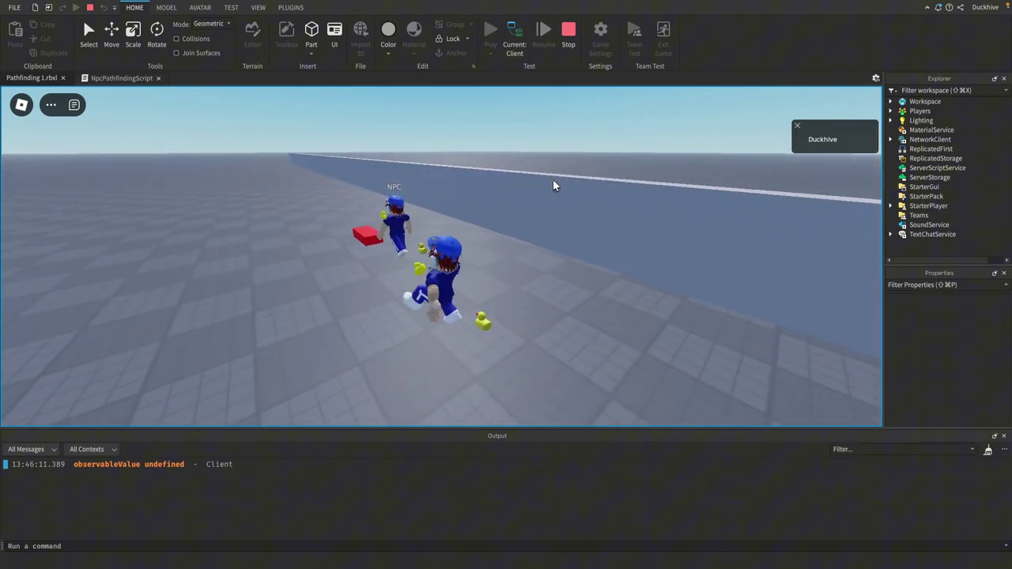
key(w)
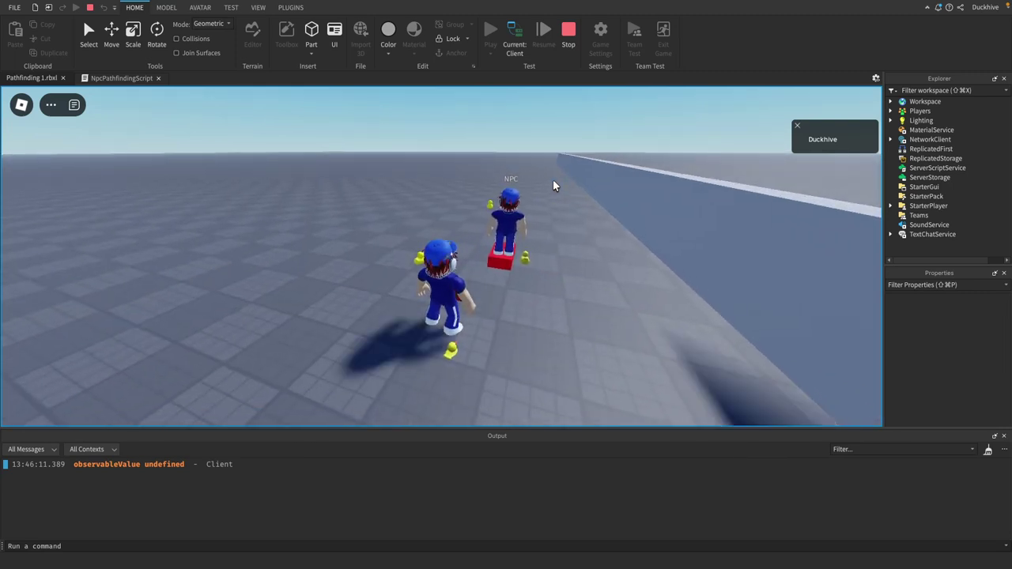
click(565, 35)
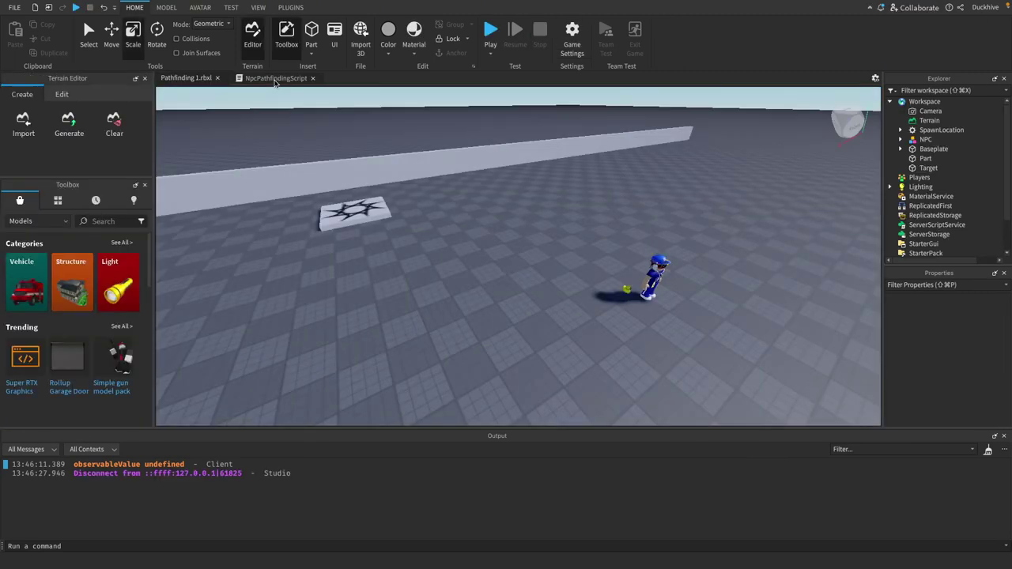
Revert NpcPathfindingScript to its earlier version without the walk-animation lines
click(276, 78)
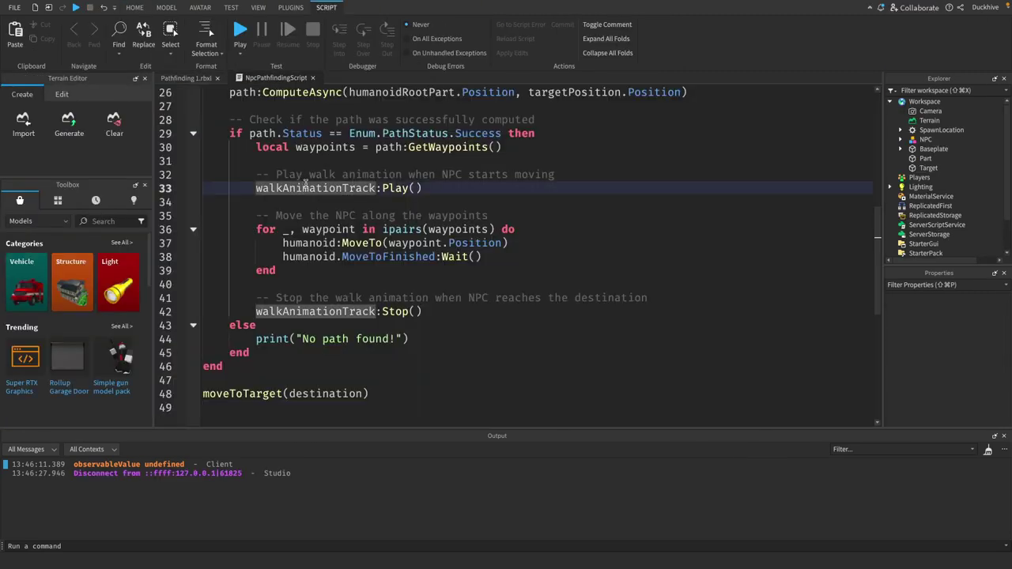
key(ctrl+z)
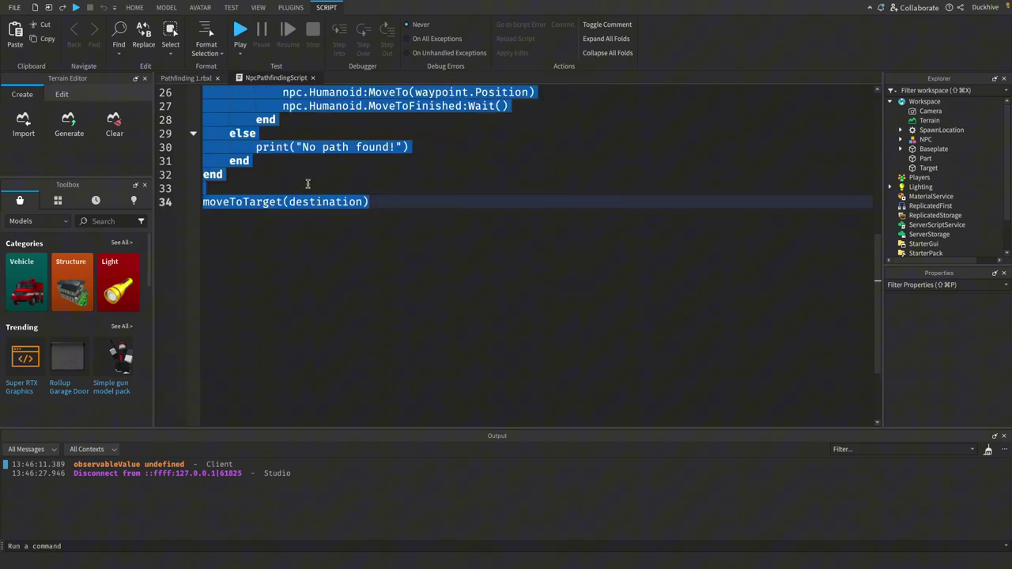
scroll(307, 178, up, 7)
click(390, 144)
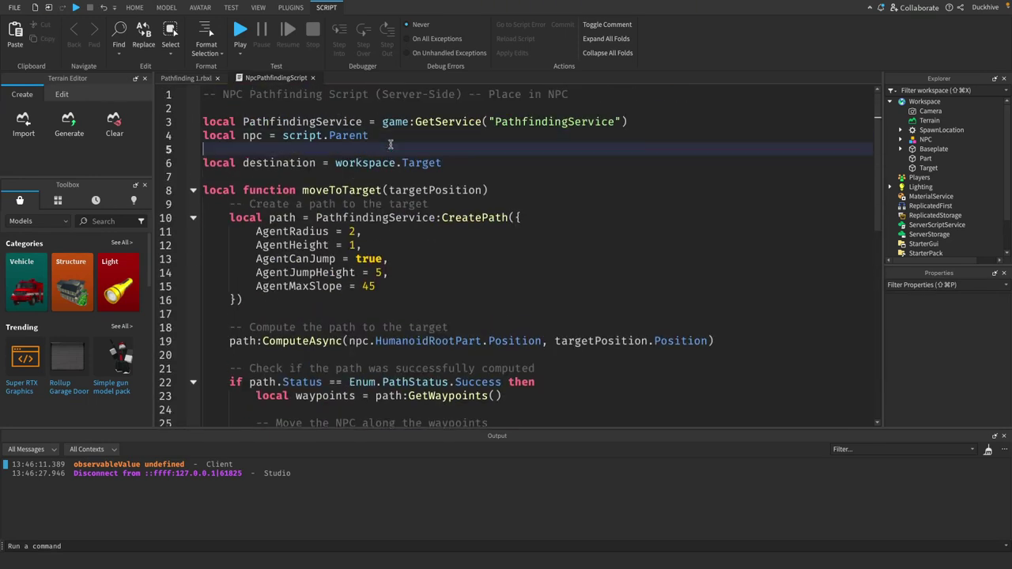
Declare local humanoid = npc:WaitForChild("Humanoid") on line 5
text(local )
text(humanoid)
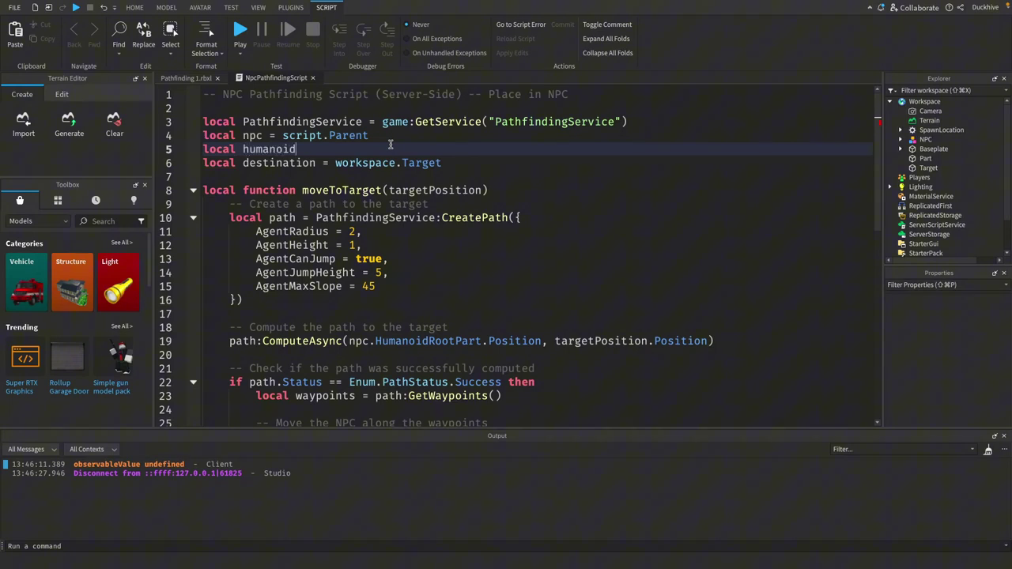
text( = npc)
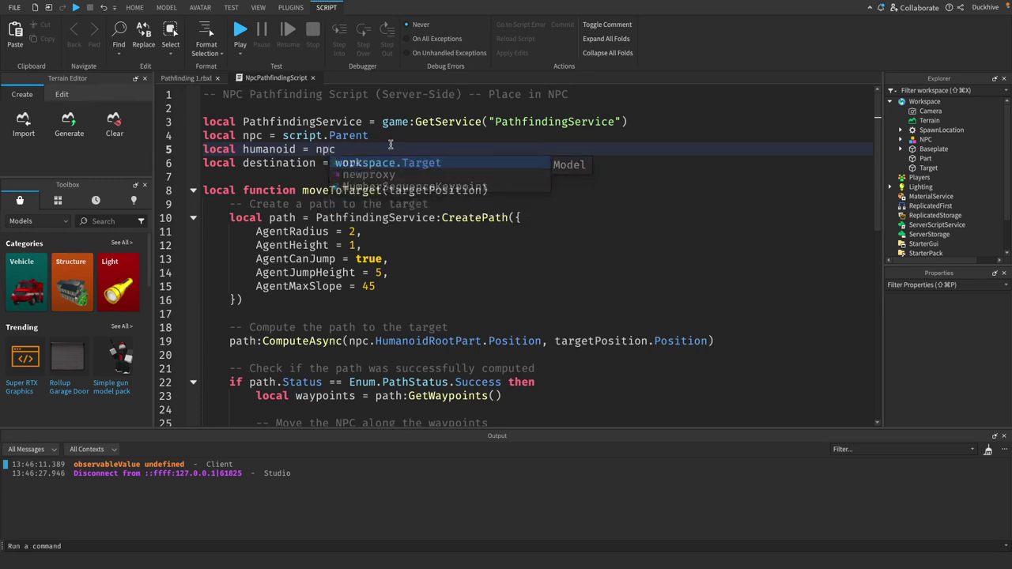
text(:Wa)
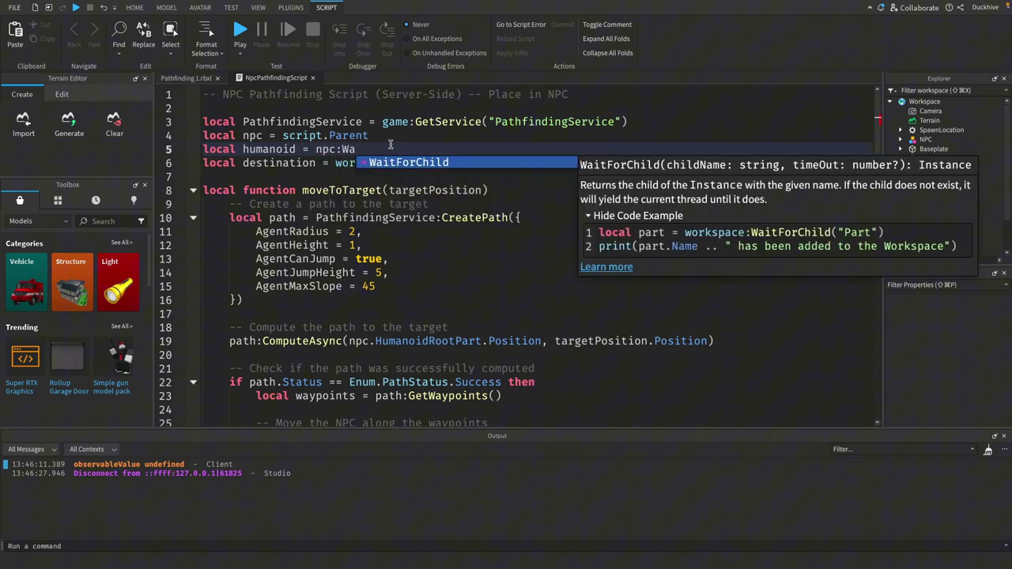
key(Tab)
text("Hum)
key(Tab)
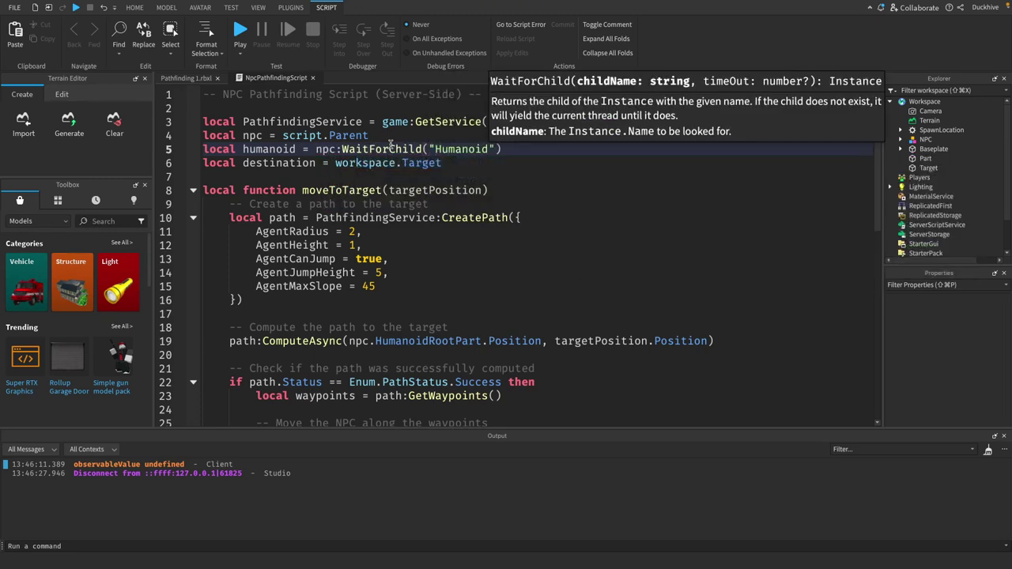
text())
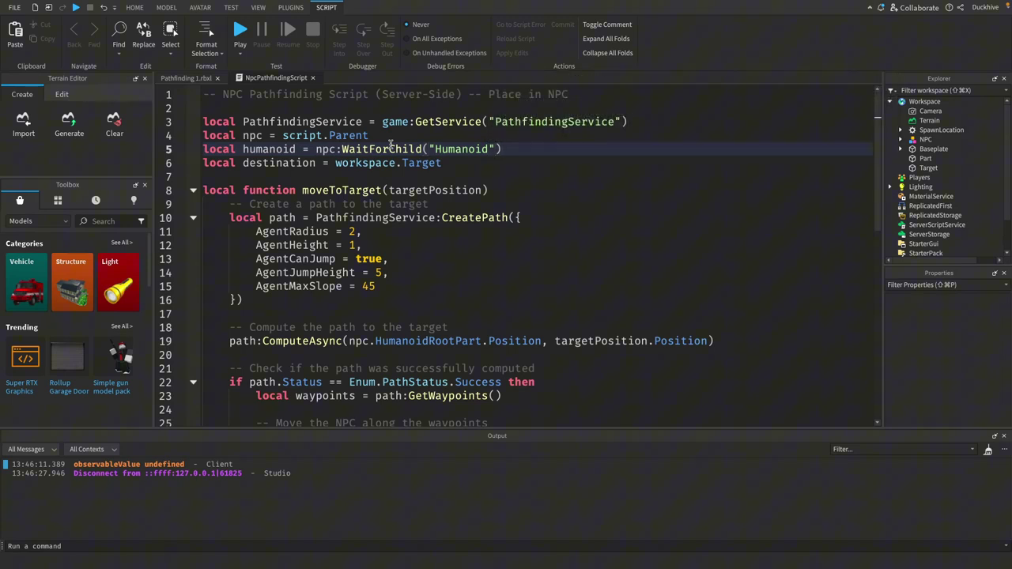
key(Return)
Add local humanoidRootPart = npc:WaitForChild("HumanoidRootPart") on the next line
text(loc)
key(Tab)
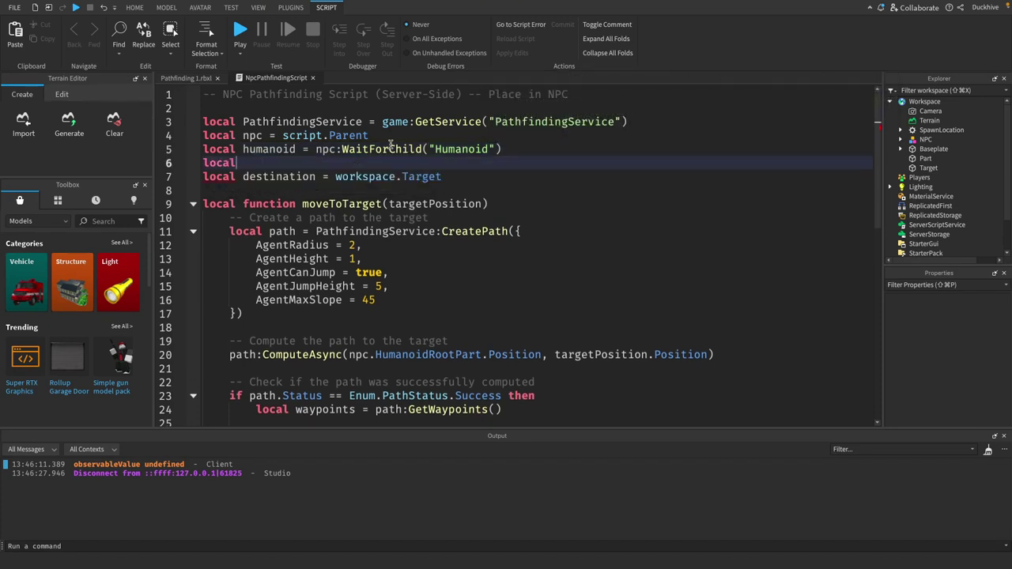
text( humanoid)
text(RootPart )
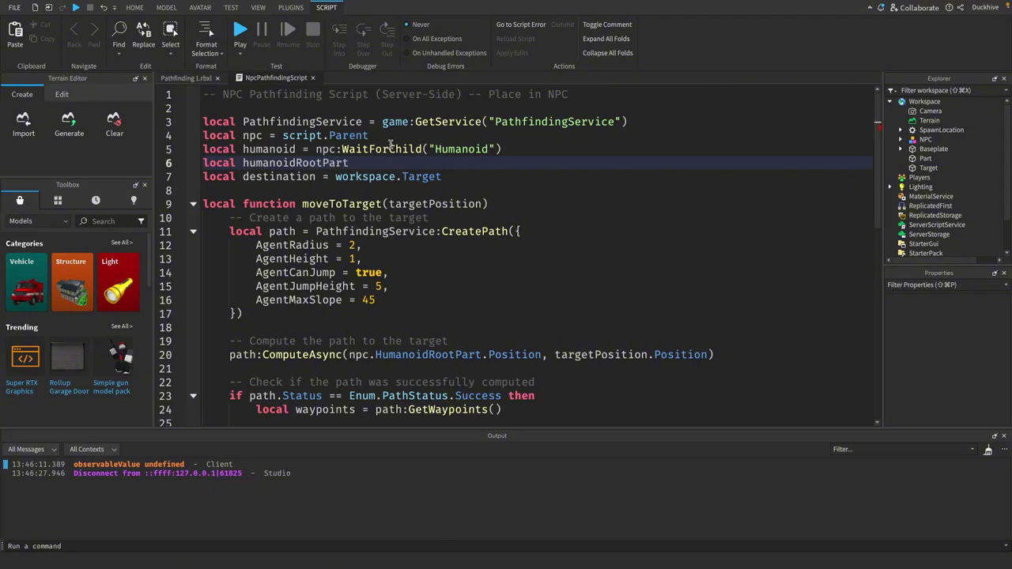
text(= npc)
text(:)
key(Tab)
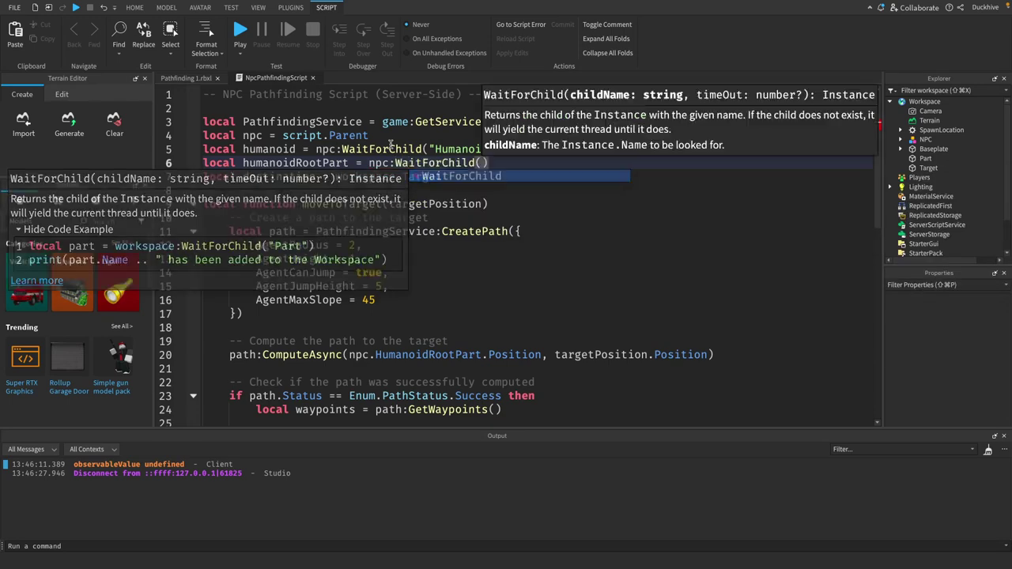
text("Hu)
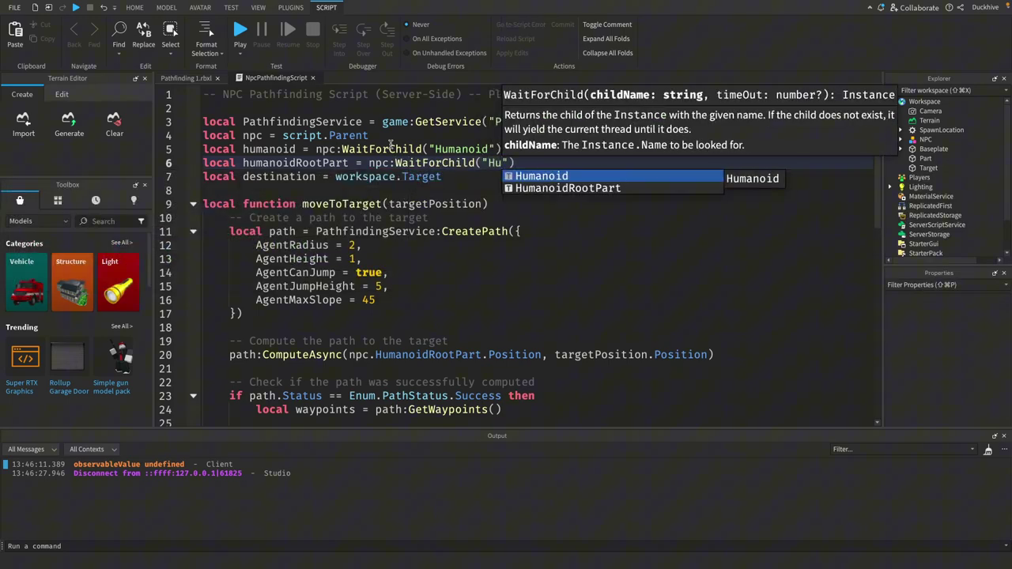
text(ma)
key(Down)
key(Tab)
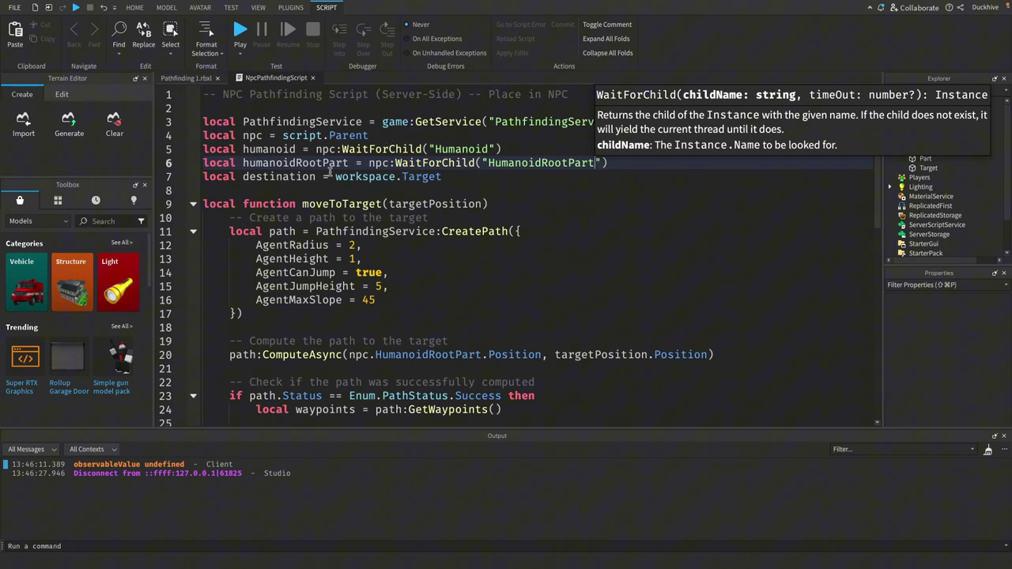
click(455, 176)
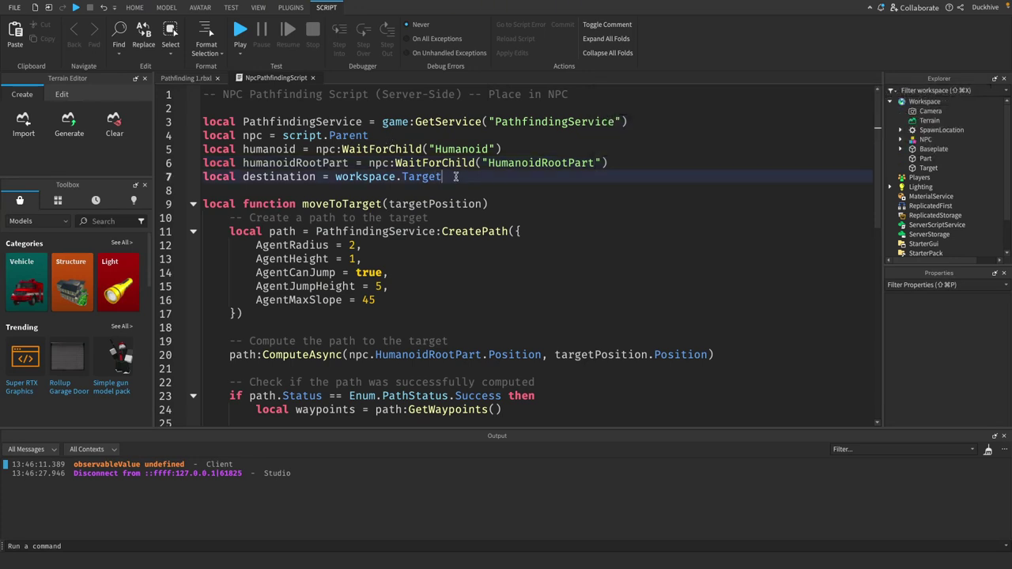
Expand the NPC in Explorer to reveal the Animate script's walk, run, idle and jump entries
key(Return)
key(Return)
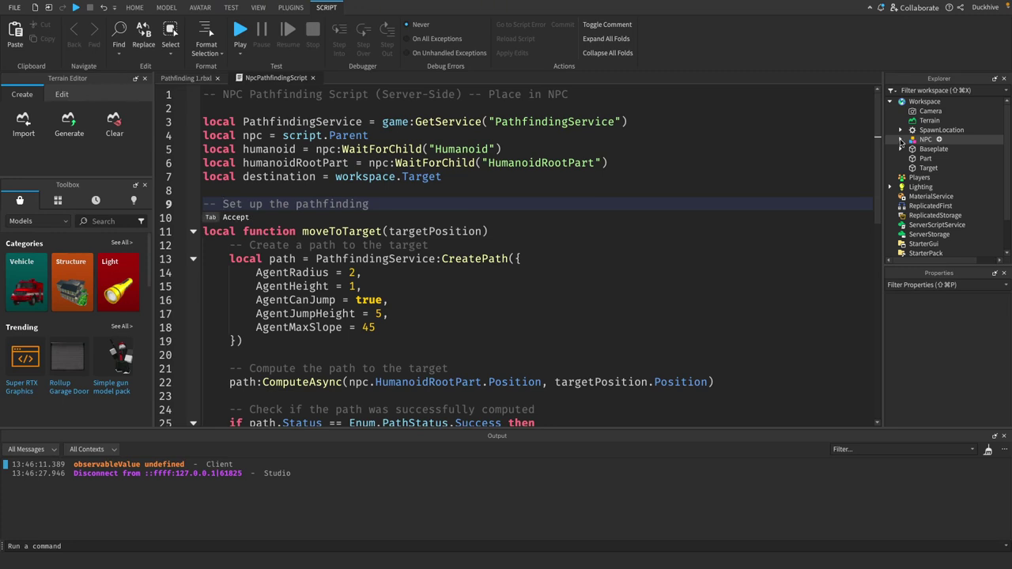
click(899, 140)
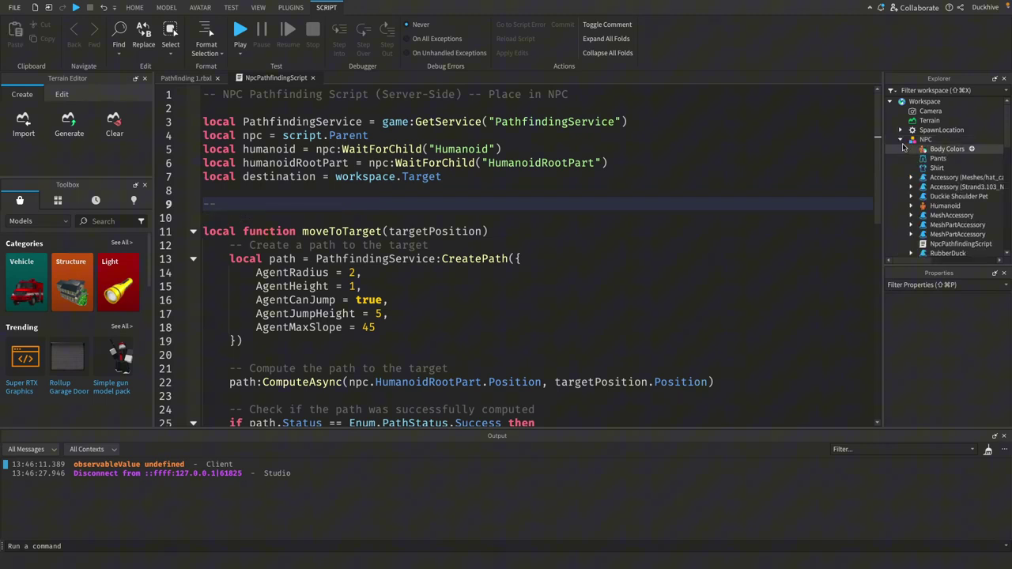
scroll(917, 160, down, 1)
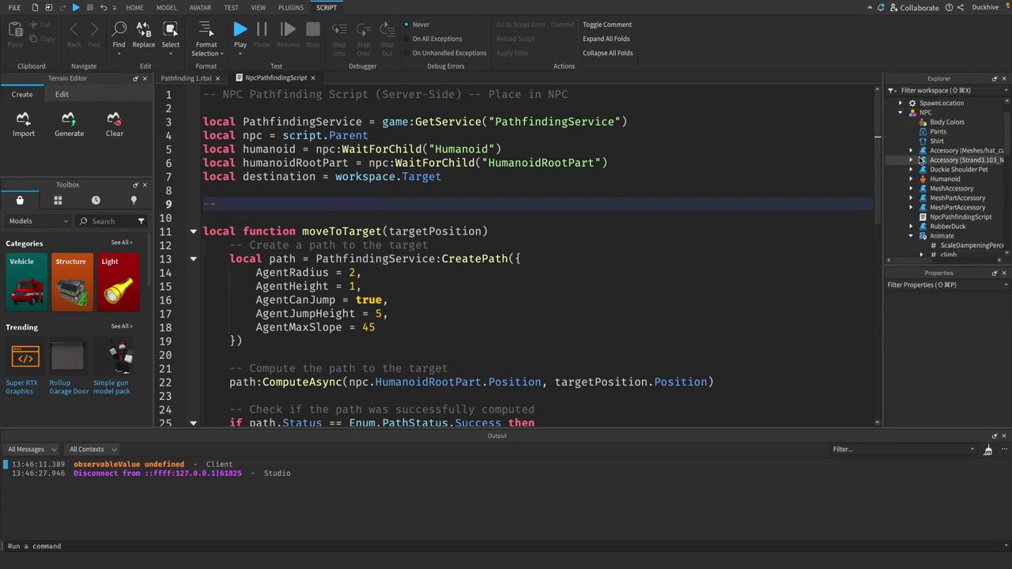
scroll(923, 166, down, 1)
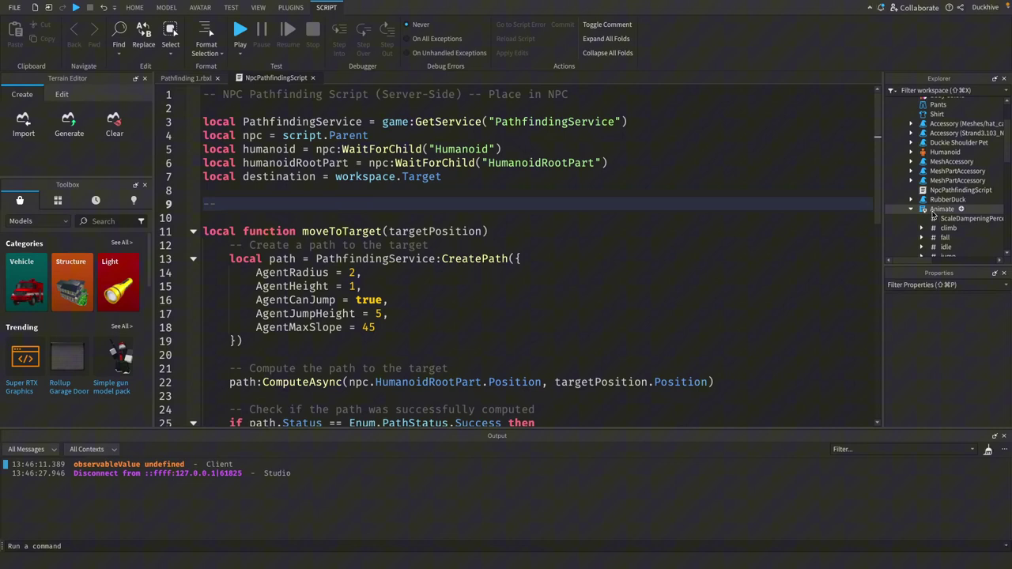
scroll(933, 213, down, 1)
scroll(937, 215, down, 1)
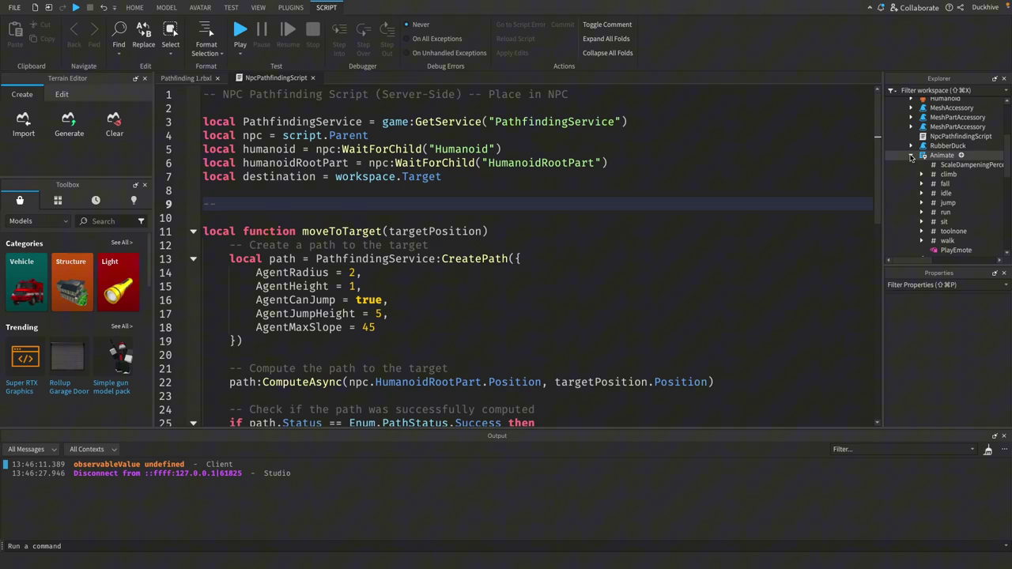
Write the comment '-- Reference the Animate script' on line 9
click(223, 204)
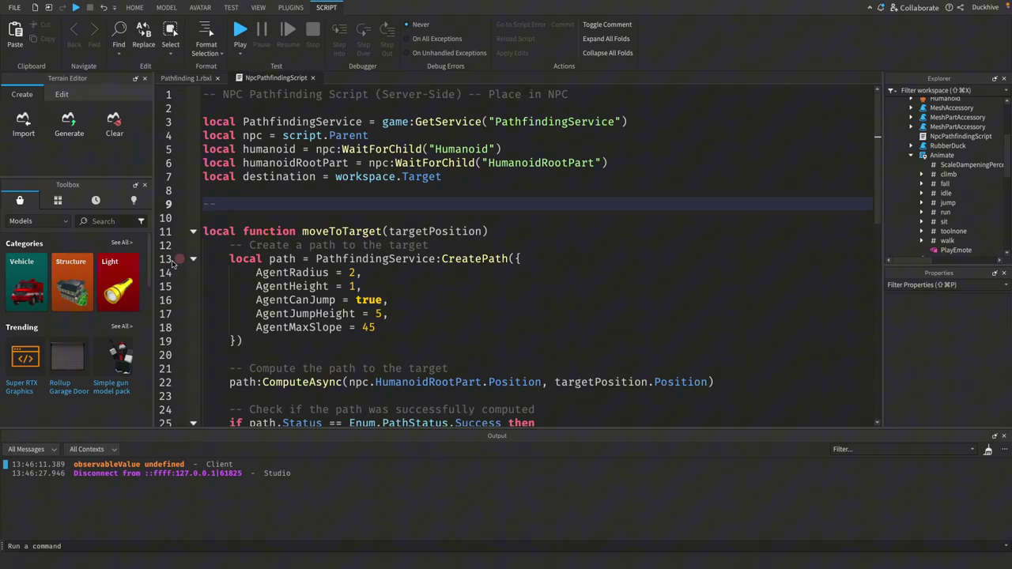
text( Reference )
text(the np)
key(BackSpace)
key(BackSpace)
text(Animate S)
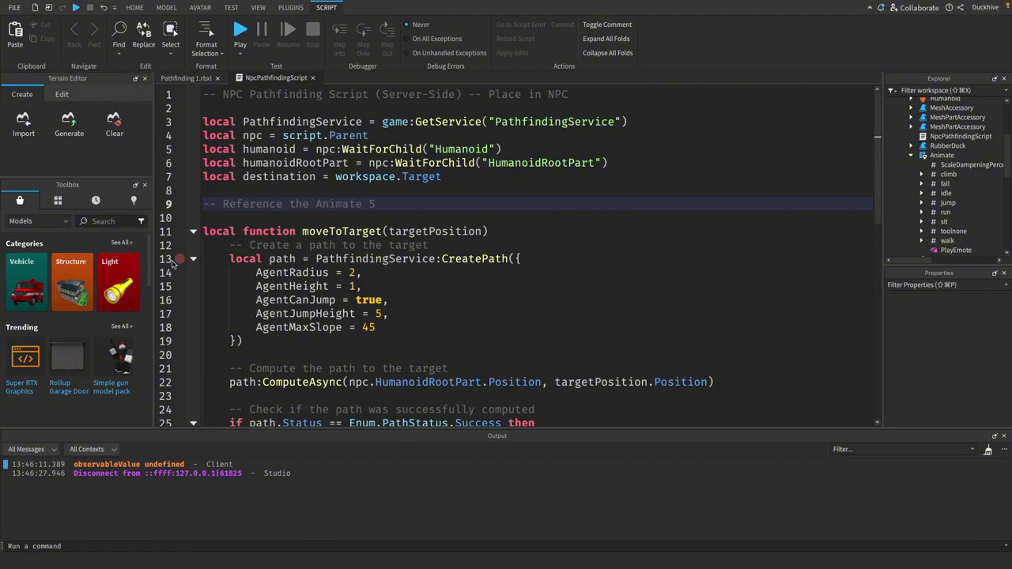
text(ript)
key(Return)
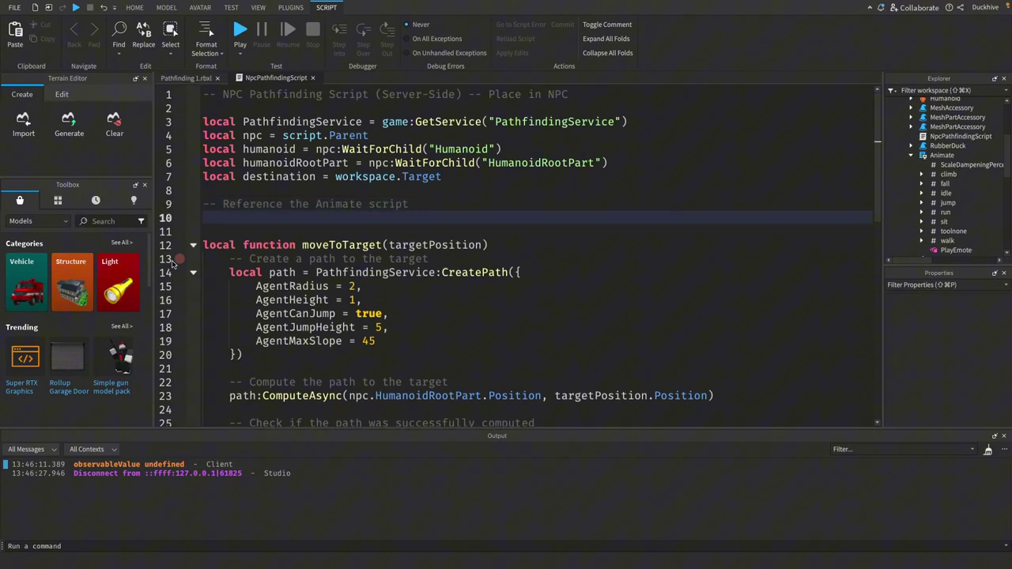
Add local animateScript = npc:WaitForChild("Animate") below the comment, then begin the walk-animation comment
text(local anim)
text(ateScript)
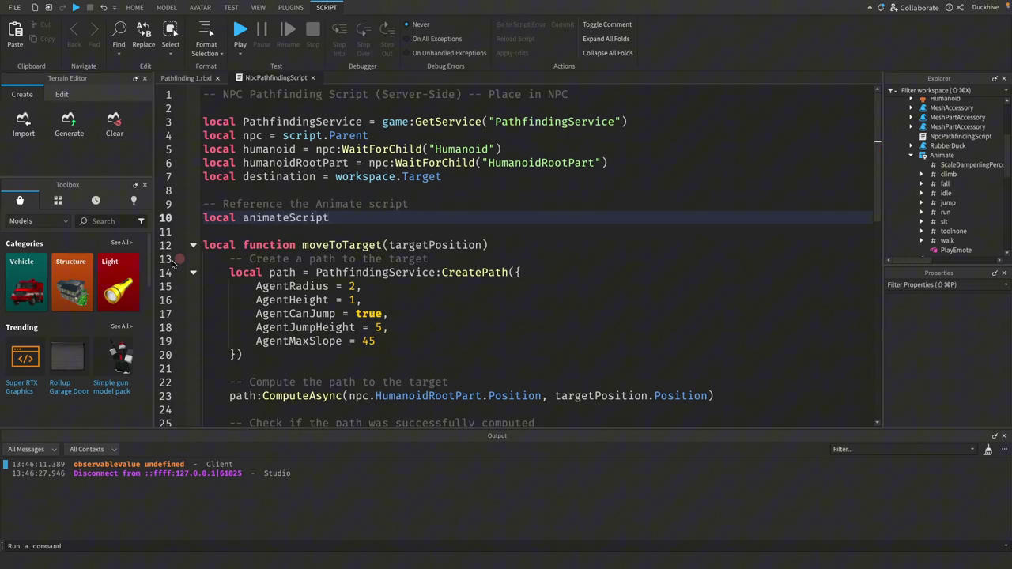
text( = npc:W)
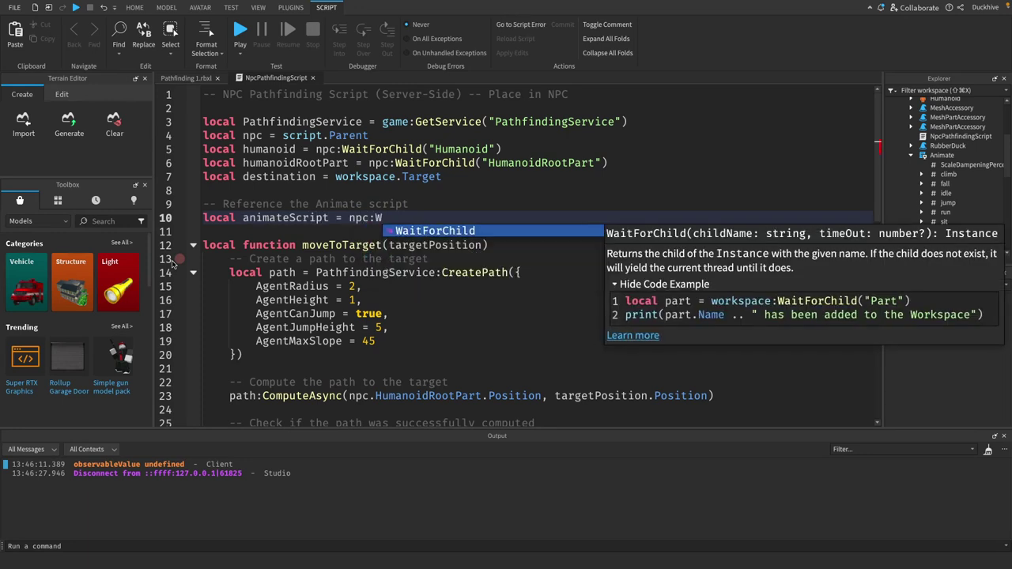
text(a)
key(Tab)
text("A)
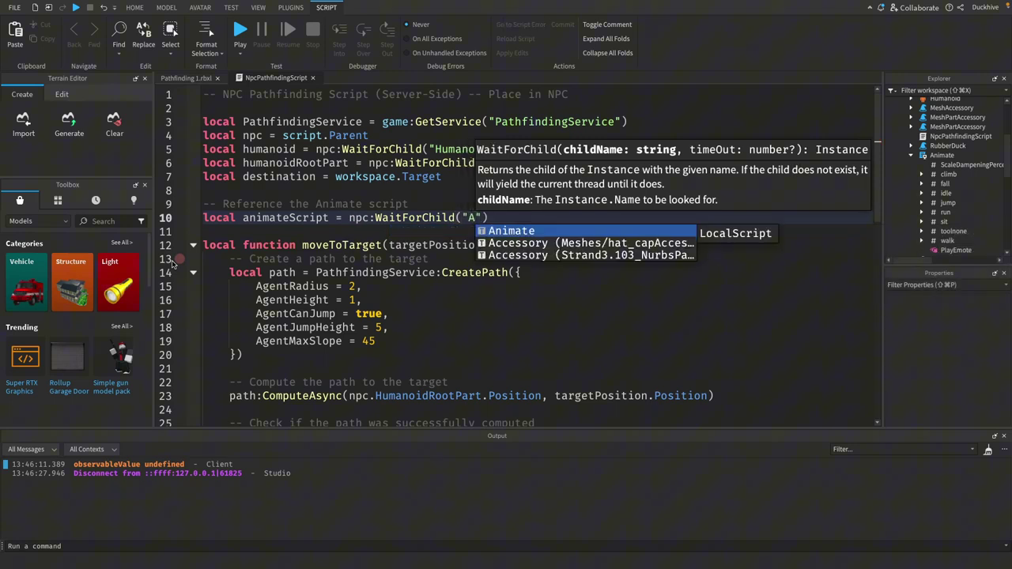
text(ni)
key(Tab)
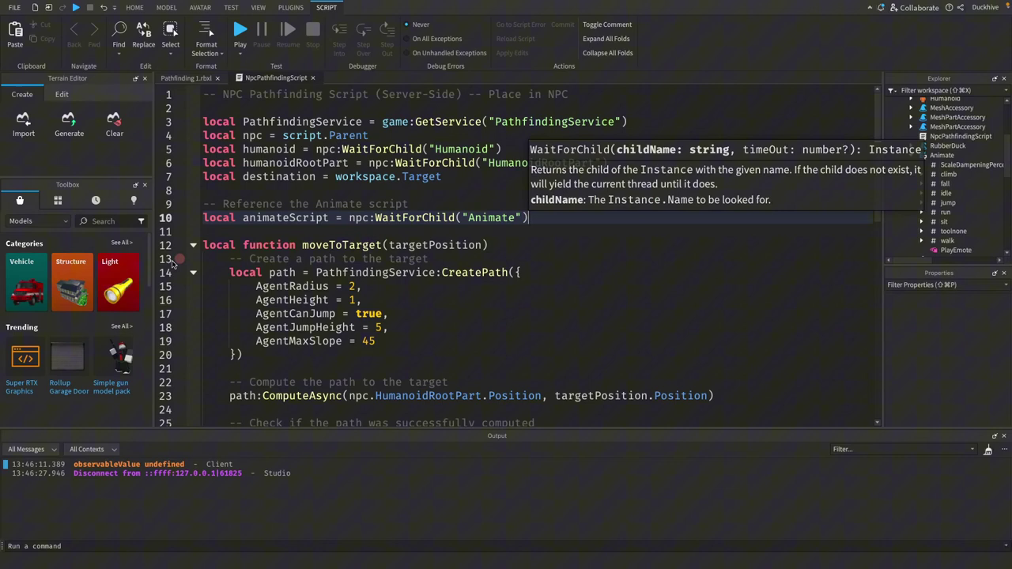
key(Return)
key(Return)
text(-- )
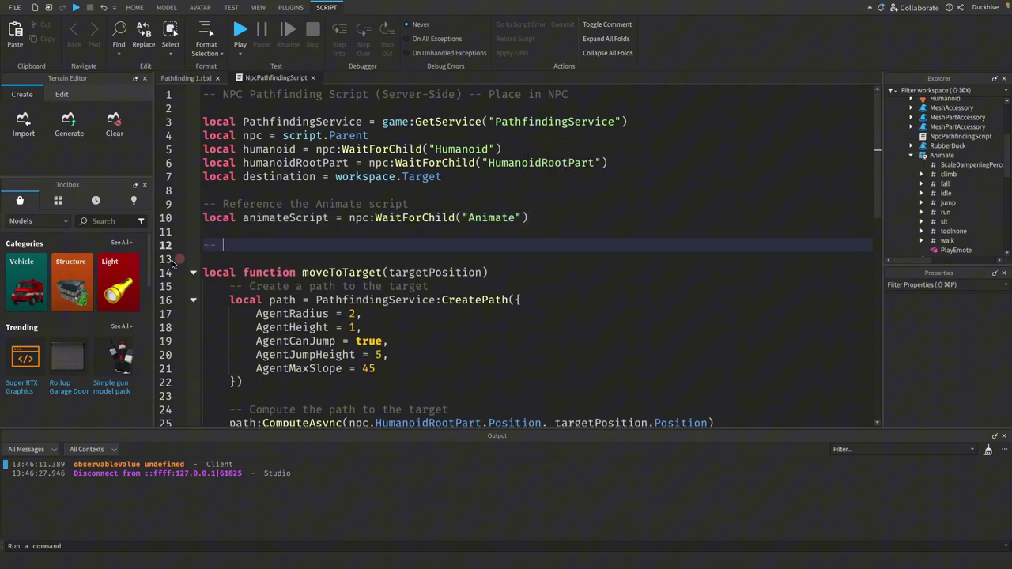
text(Access )
text(the)
text( built-in w)
text(alk ani)
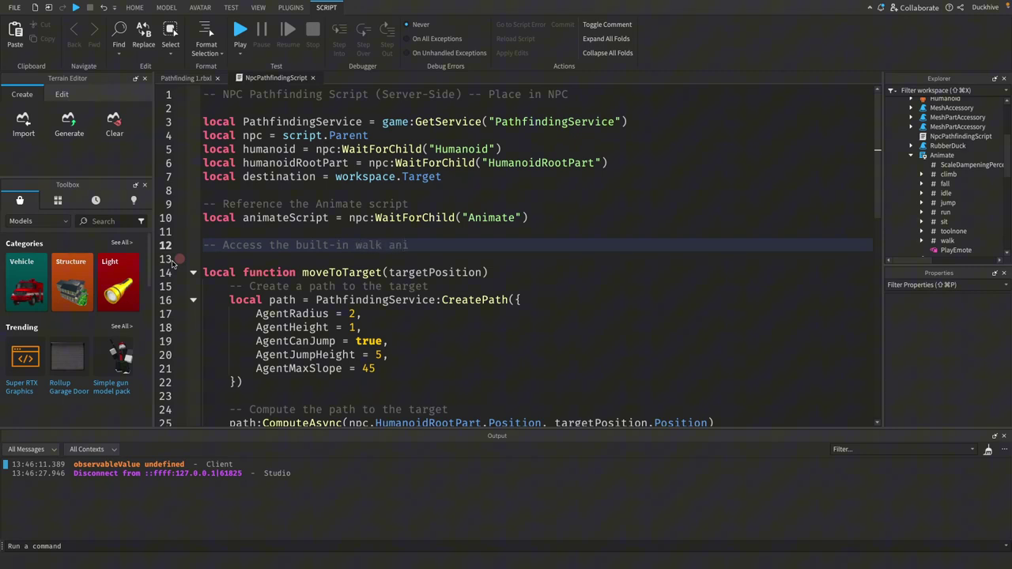
text(mation)
Add local walkAnimationTrack = humanoid:LoadAnimation(animateScript.walk.WalkAnim) below the walk-animation comment
key(Return)
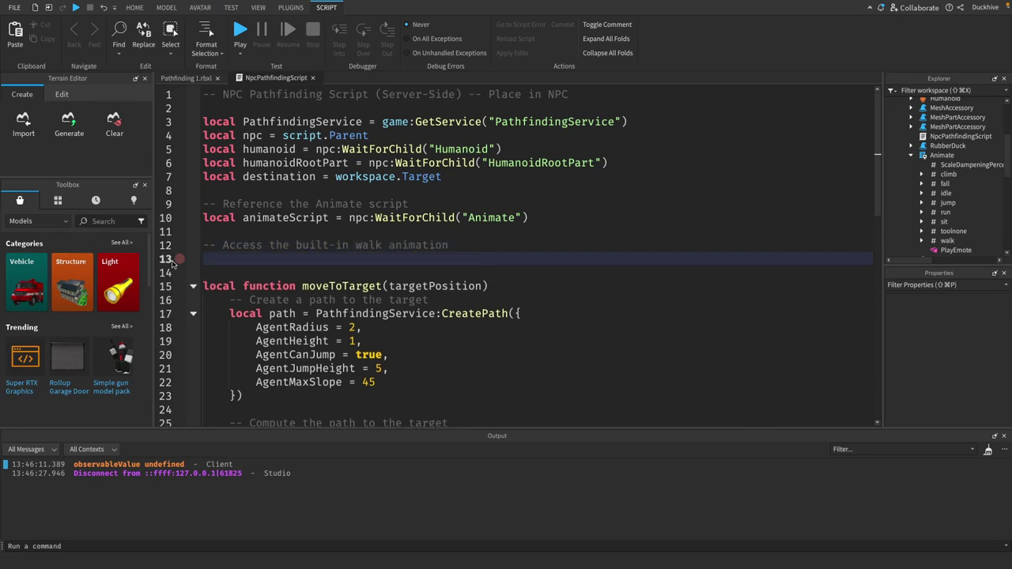
text(local)
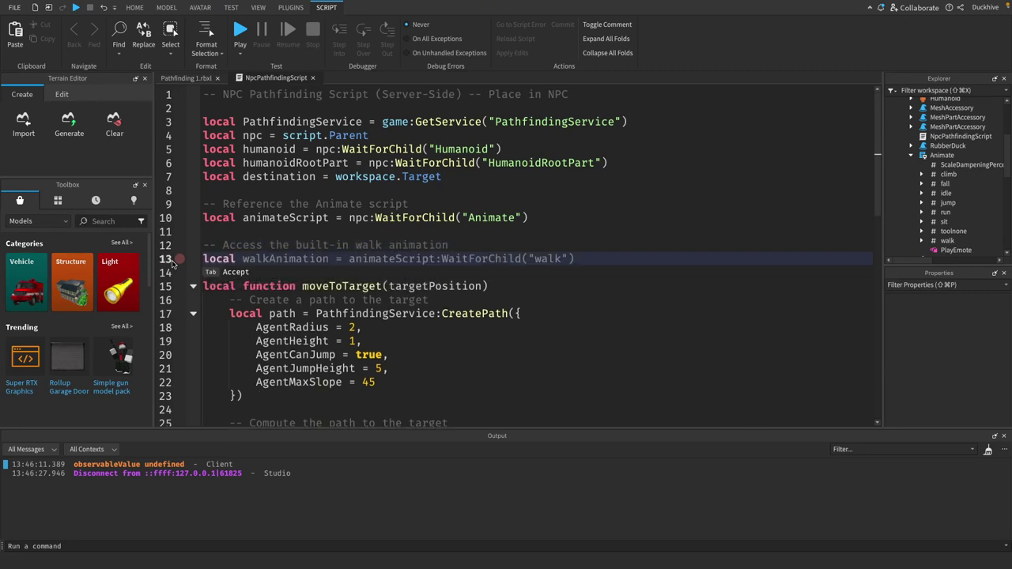
text( walkAnimat)
text(ionTrack)
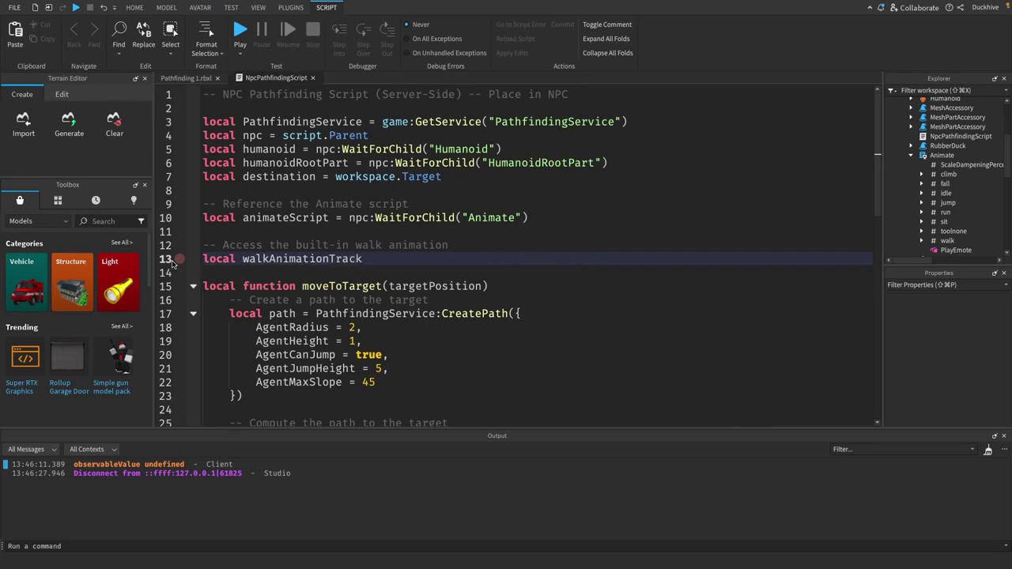
text( = humanoid)
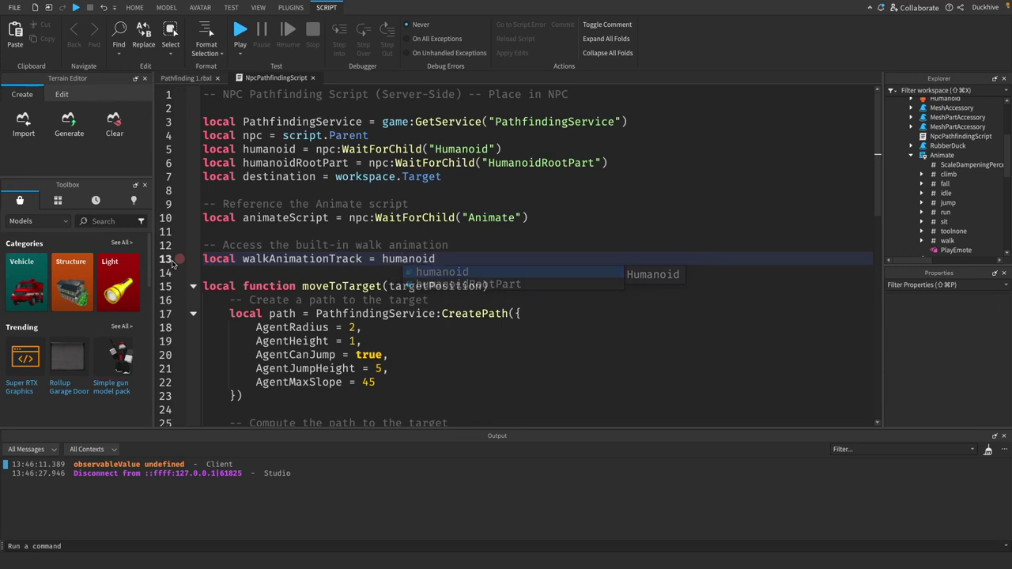
text(:Loa)
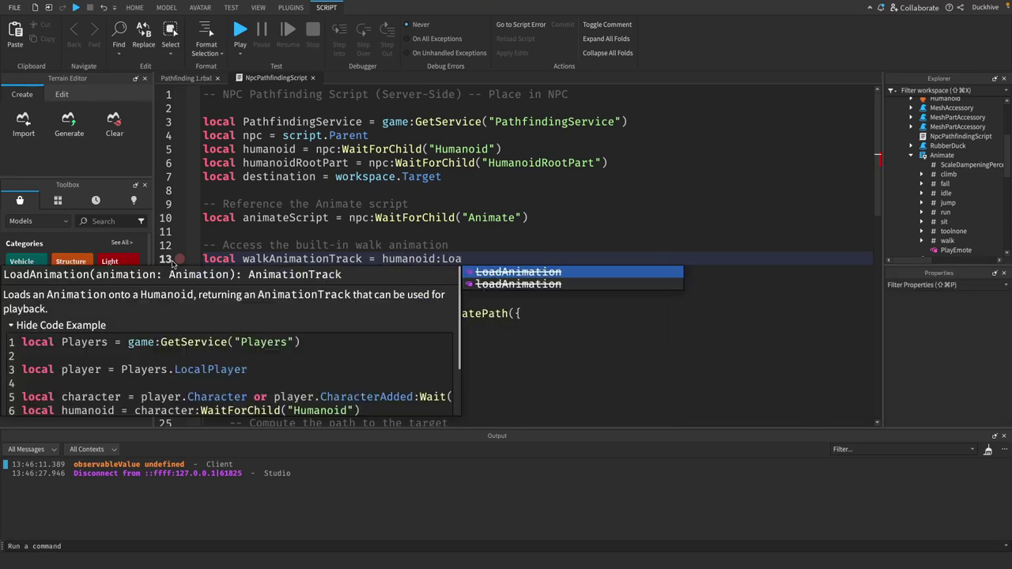
text(dAnia)
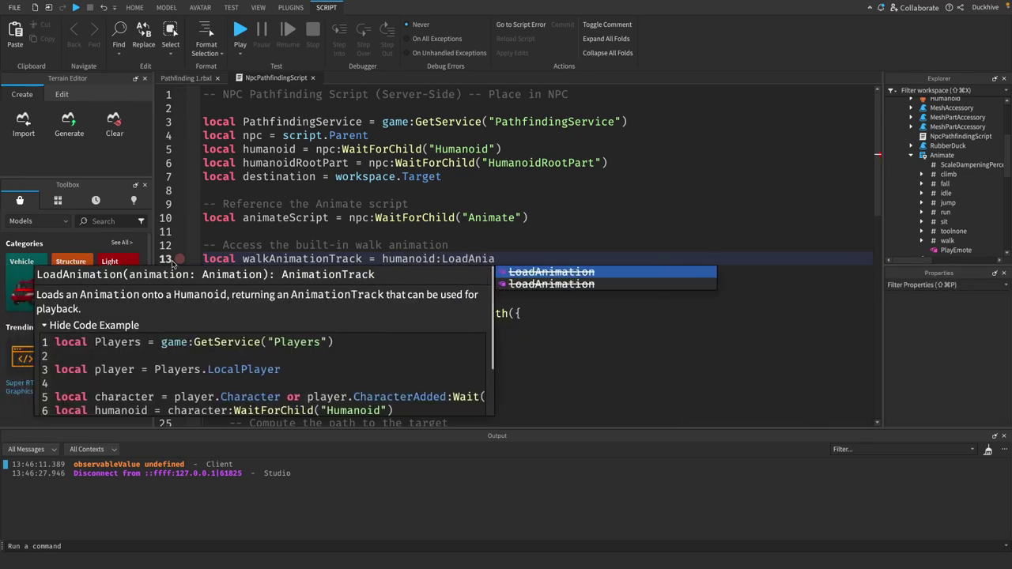
text(t)
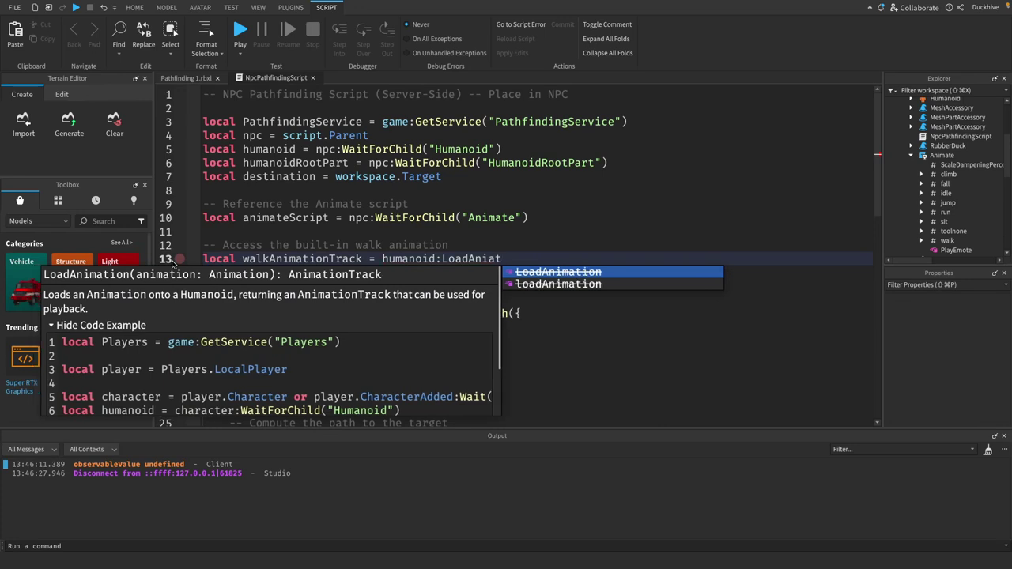
text(ion)
key(BackSpace)
key(BackSpace)
key(BackSpace)
key(BackSpace)
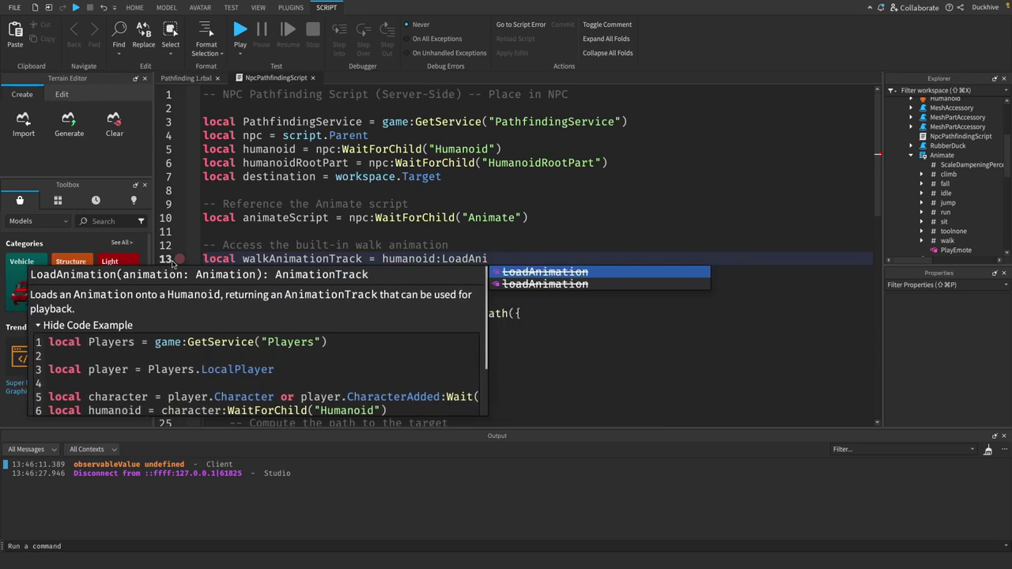
key(BackSpace)
key(BackSpace)
text(imatio)
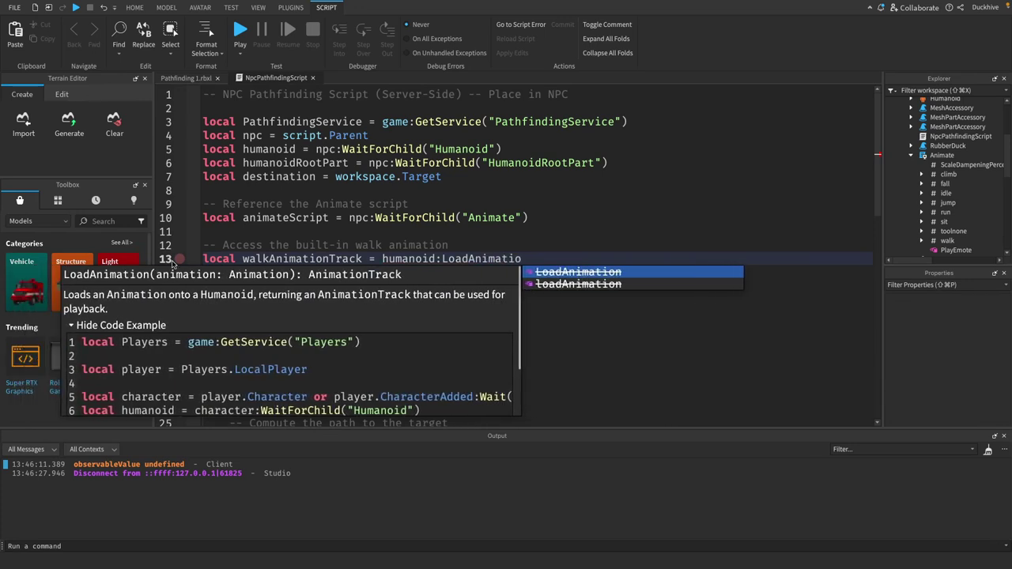
text(n)
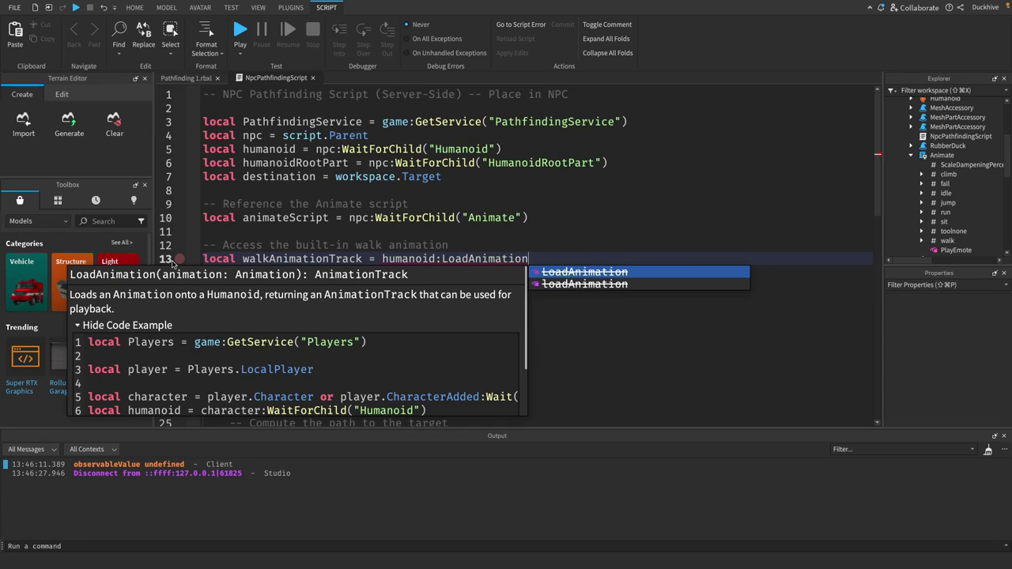
text(()
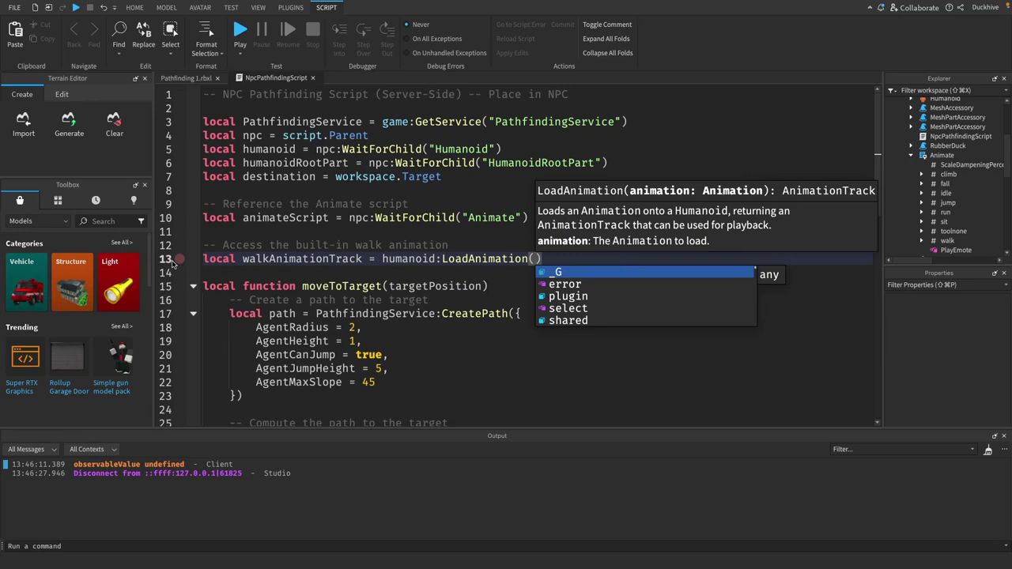
text(animateSc)
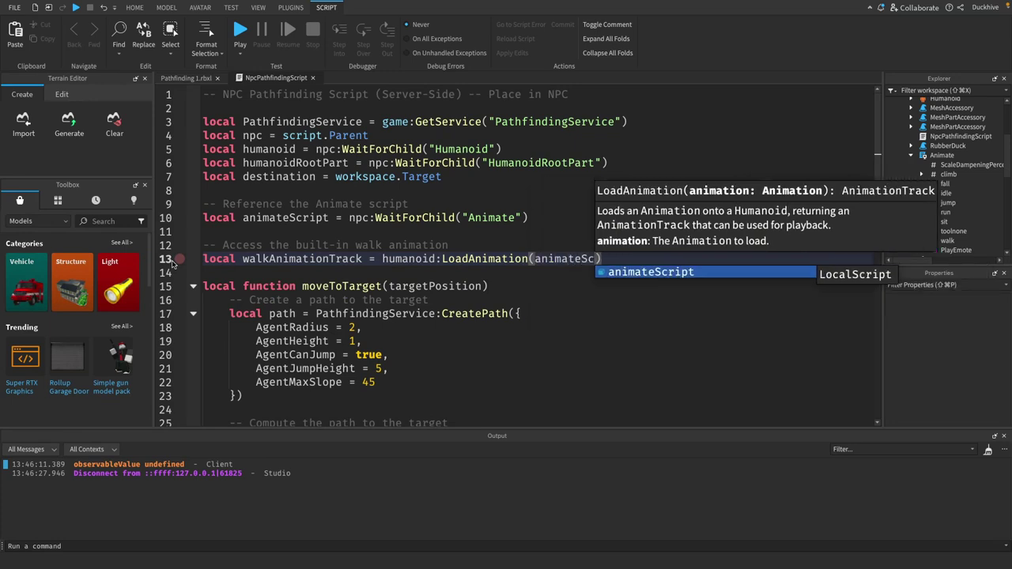
key(Tab)
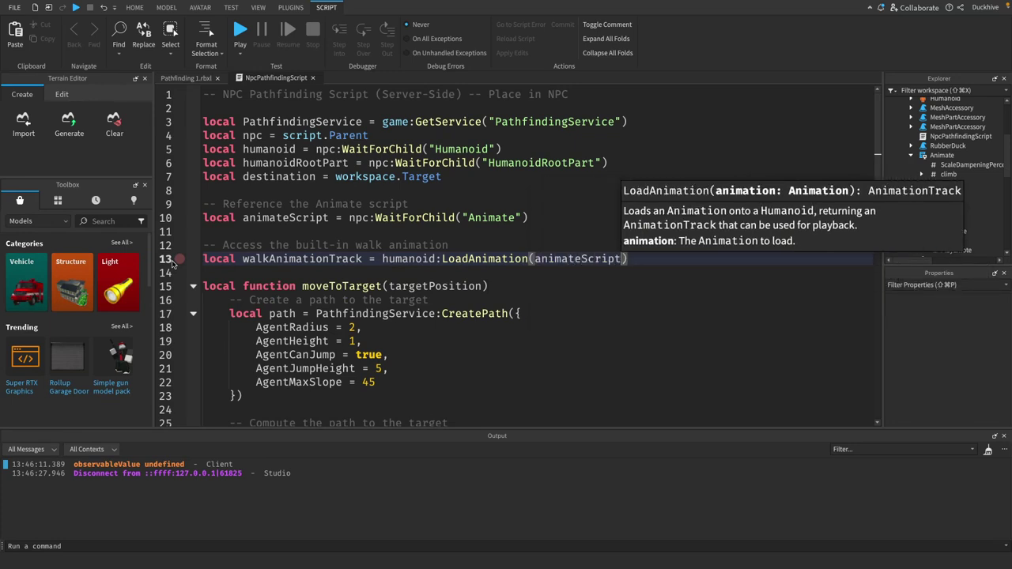
text(.walk)
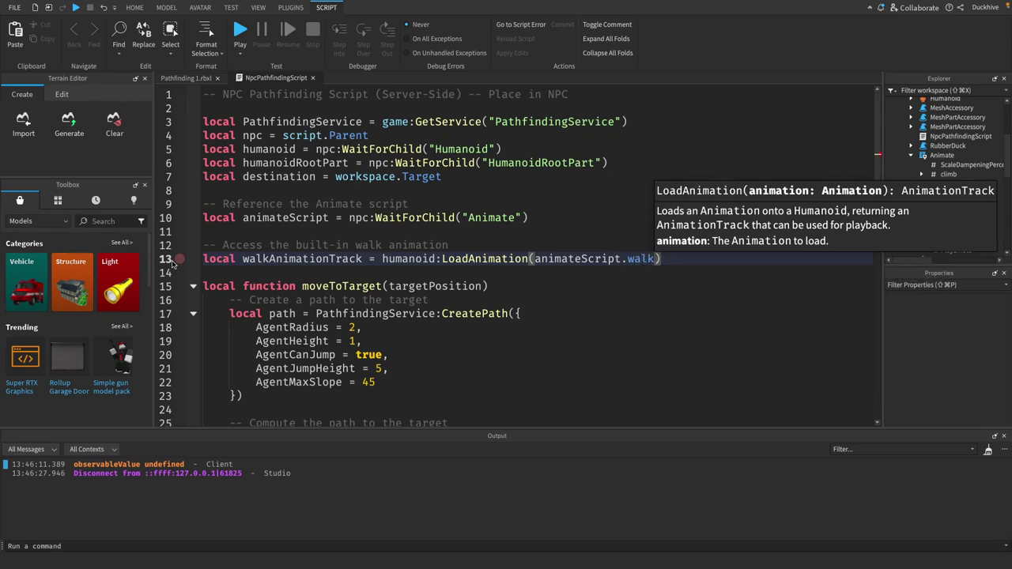
text(.W)
key(Tab)
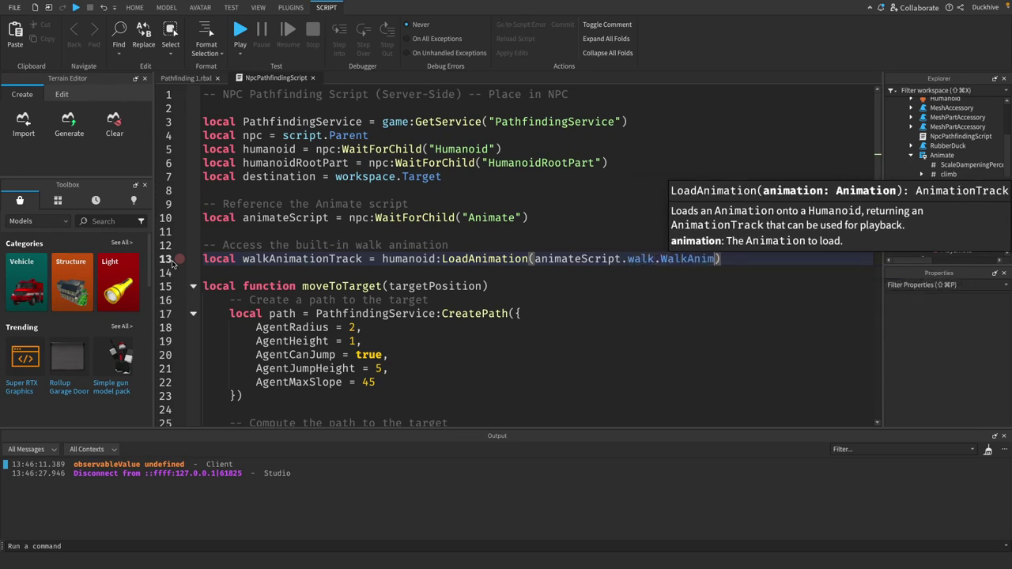
Make line 26's ComputeAsync start from humanoidRootPart.Position instead of npc.HumanoidRootPart
scroll(270, 270, down, 1)
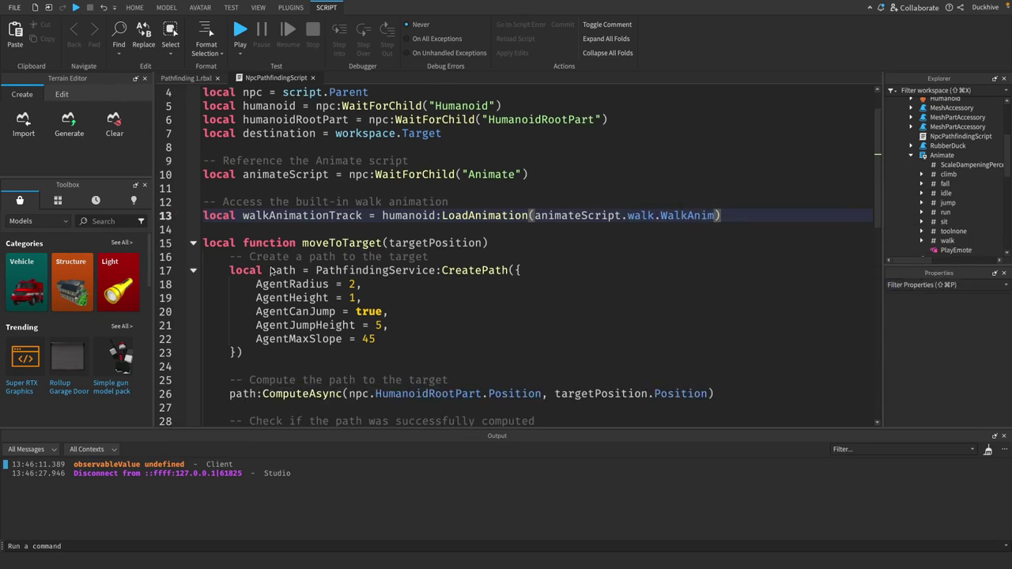
scroll(269, 270, down, 1)
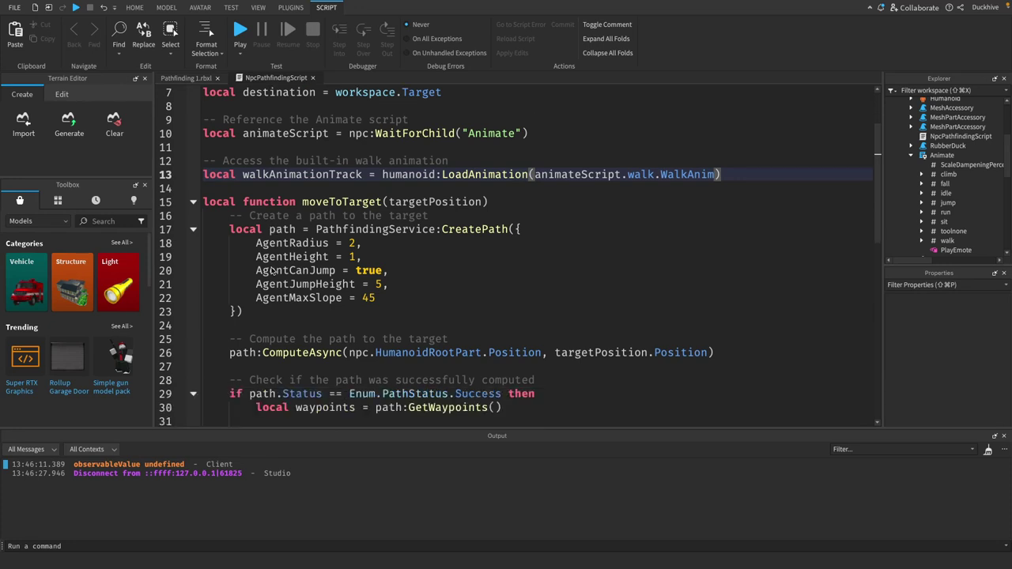
scroll(270, 270, down, 1)
scroll(269, 270, down, 1)
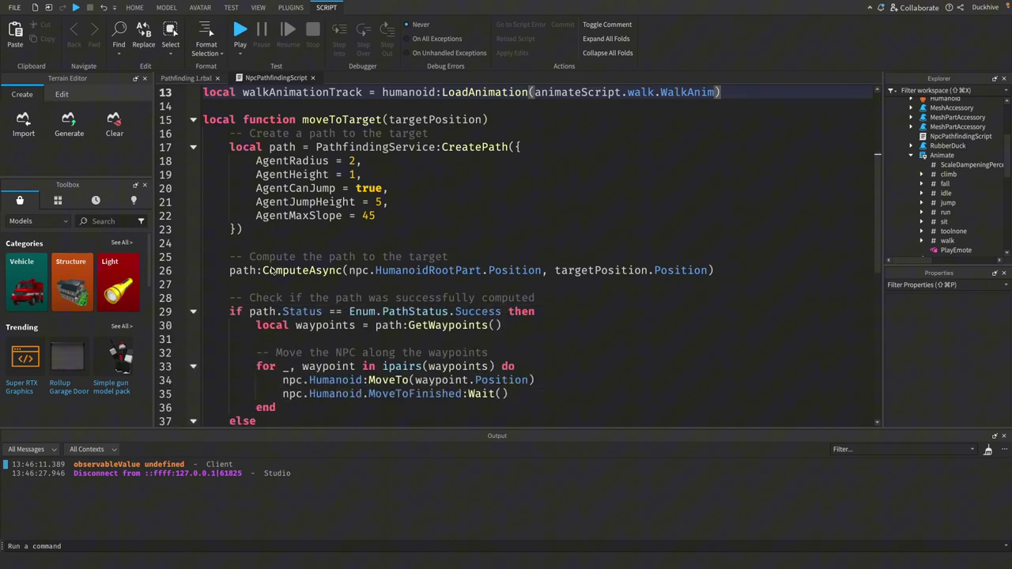
click(350, 272)
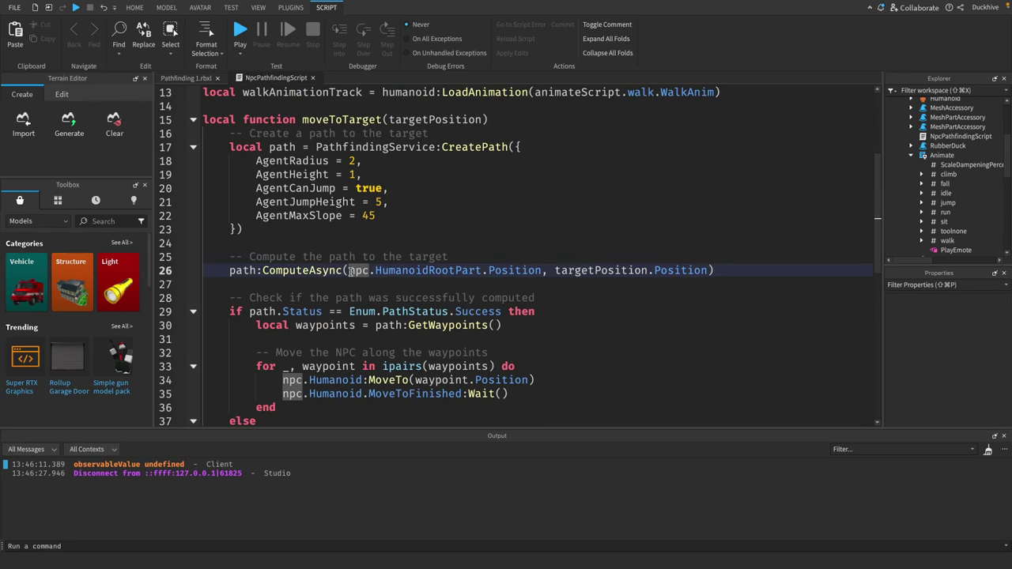
drag(350, 272, 482, 271)
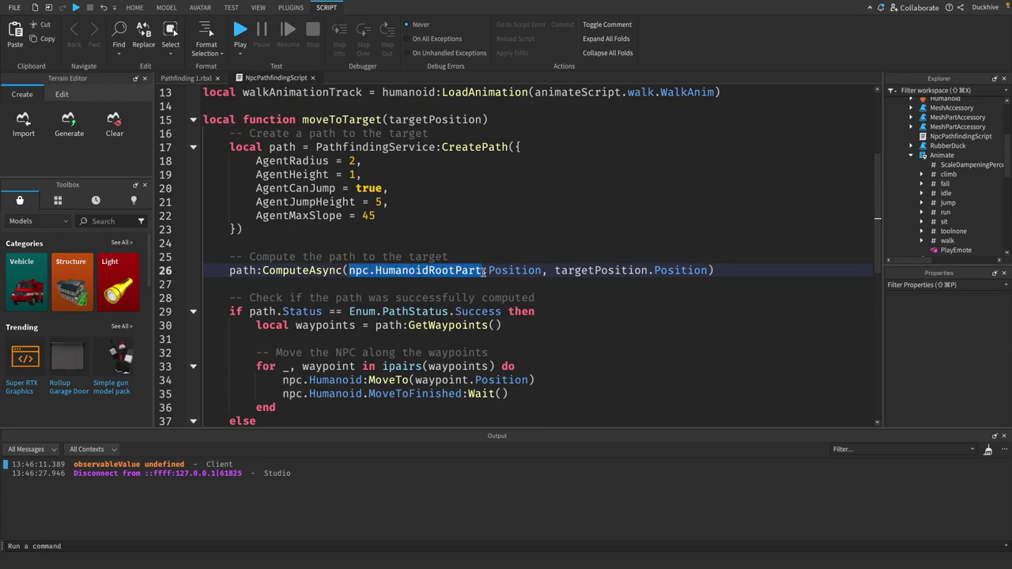
text(huma)
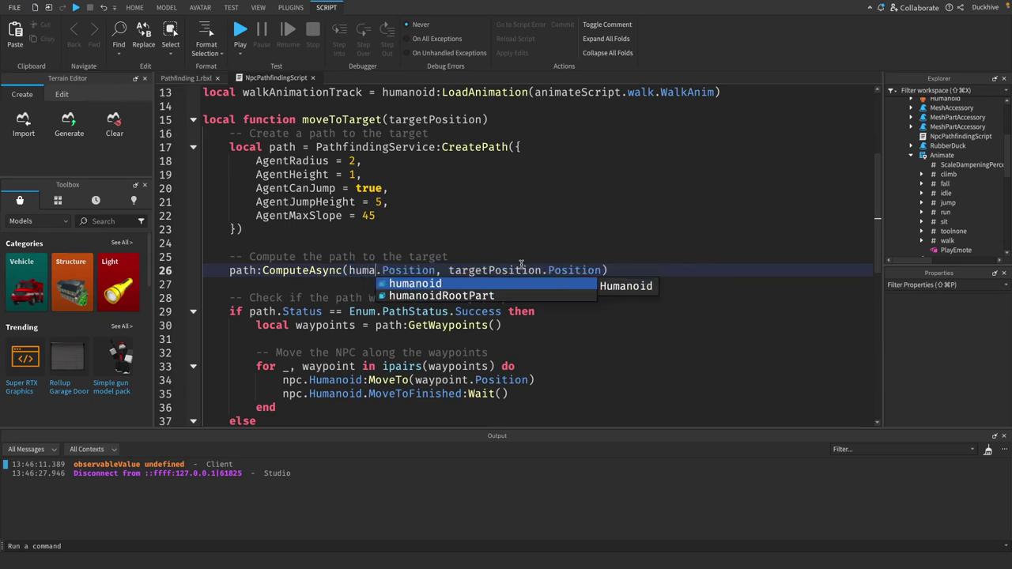
key(Down)
key(Tab)
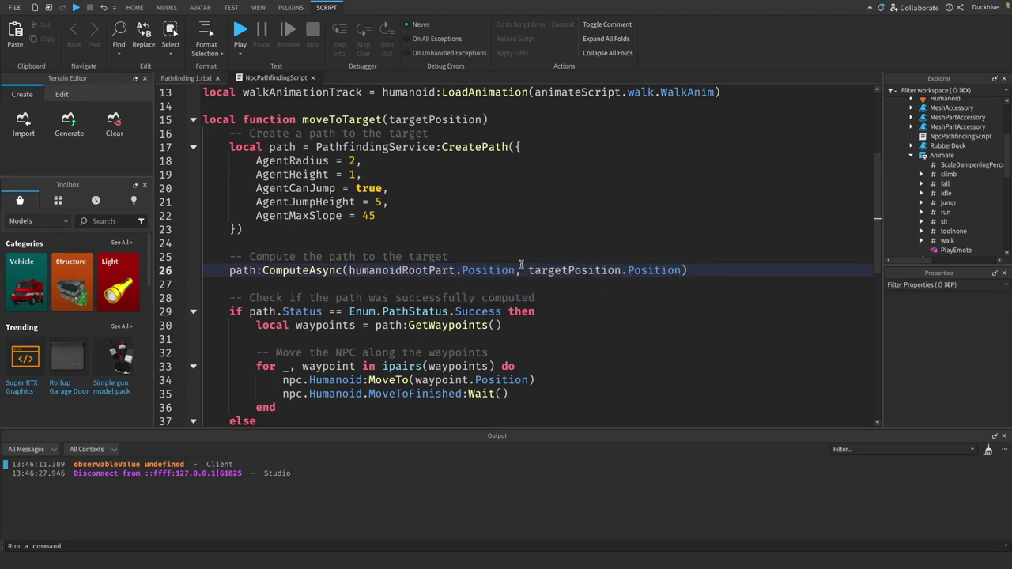
double_click(532, 272)
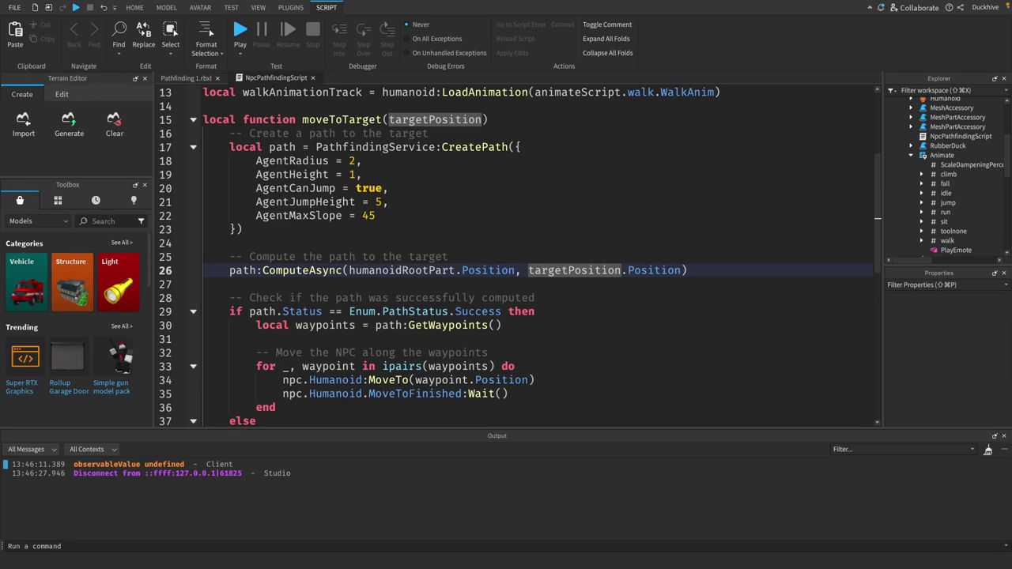
scroll(538, 261, down, 2)
Before the waypoint loop, add a 'Play the walk animation' comment and walkAnimationTrack:Play()
click(271, 260)
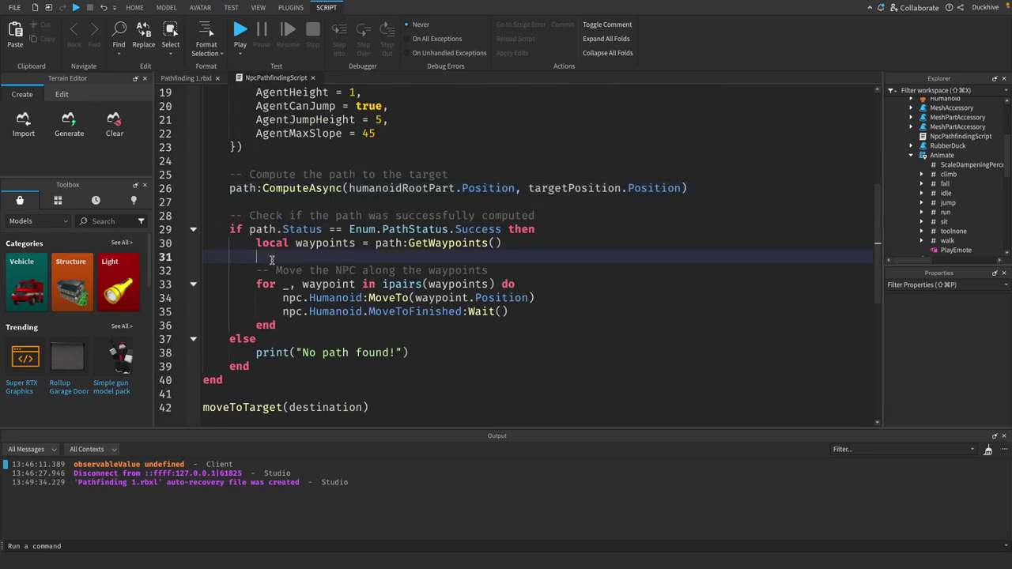
key(Return)
key(Return)
key(Up)
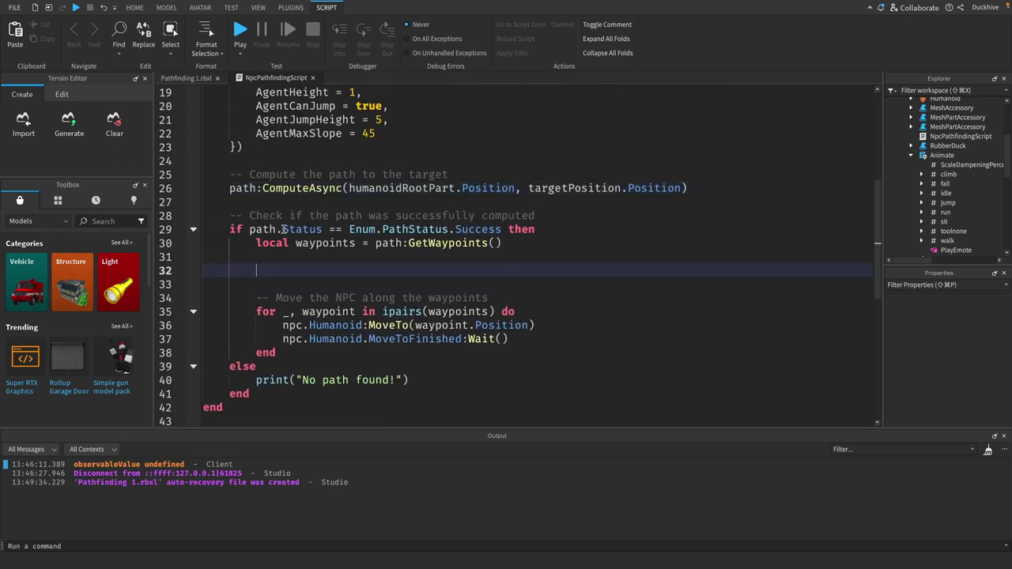
text(-- P)
text(lay the wal)
text(k animation whe)
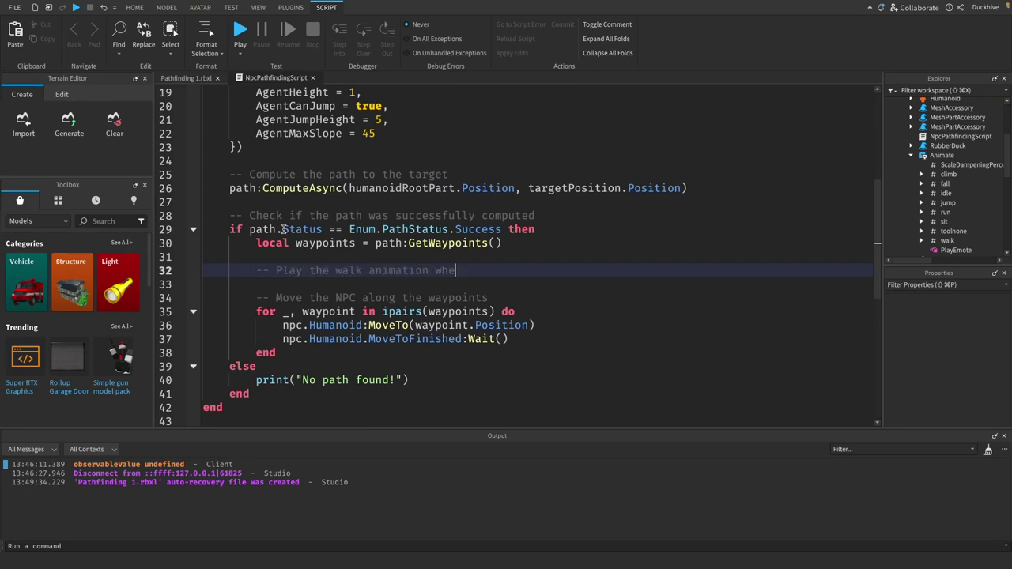
text(n the NPC )
text(starts moving)
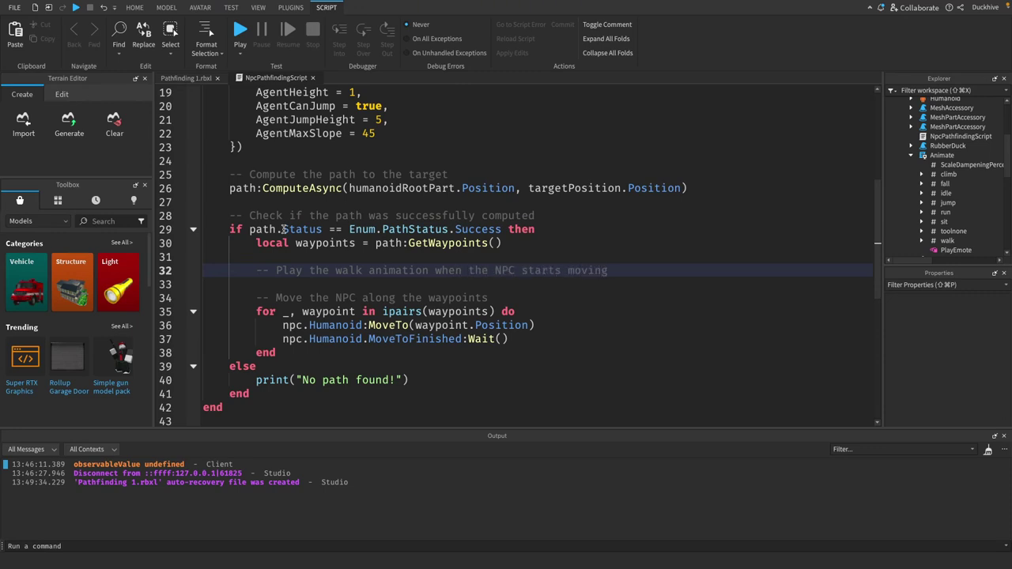
key(Return)
text(walk)
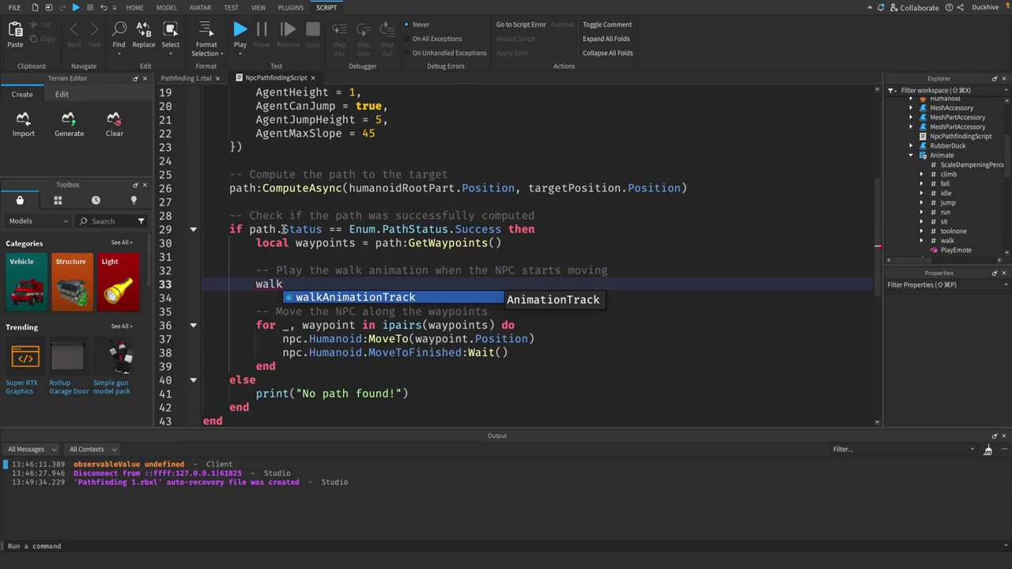
key(Tab)
text(:)
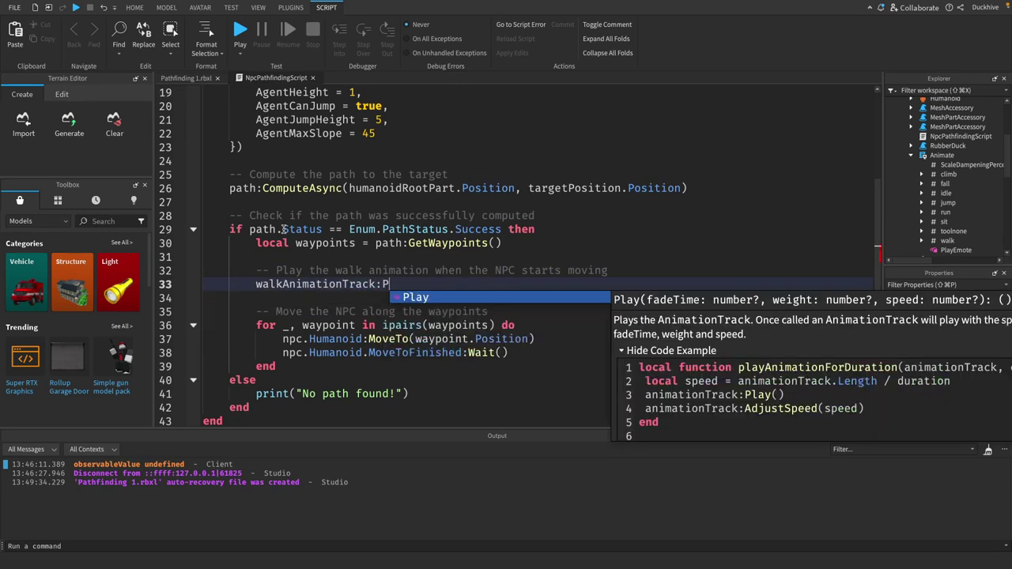
key(Tab)
scroll(349, 286, down, 3)
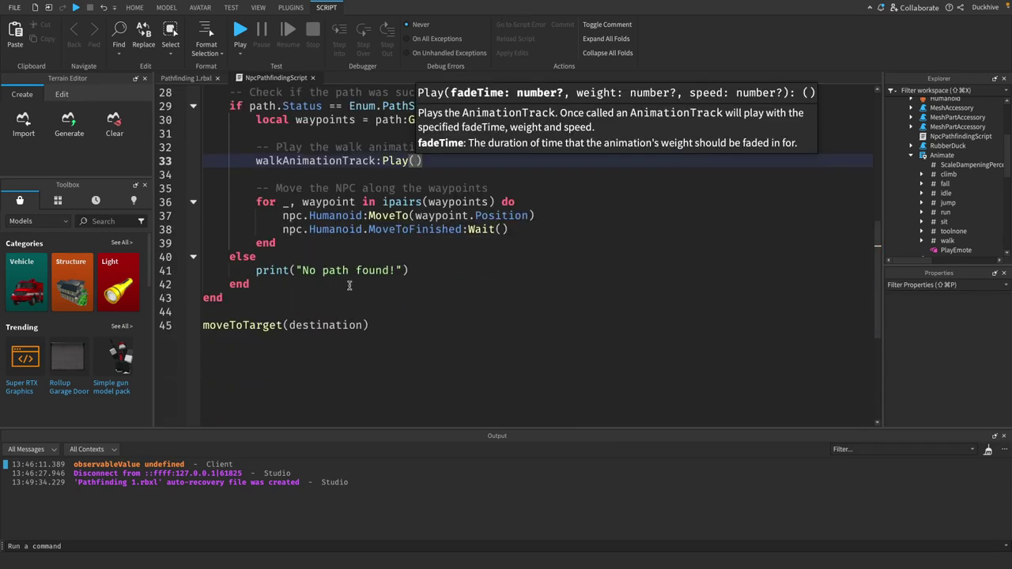
click(306, 242)
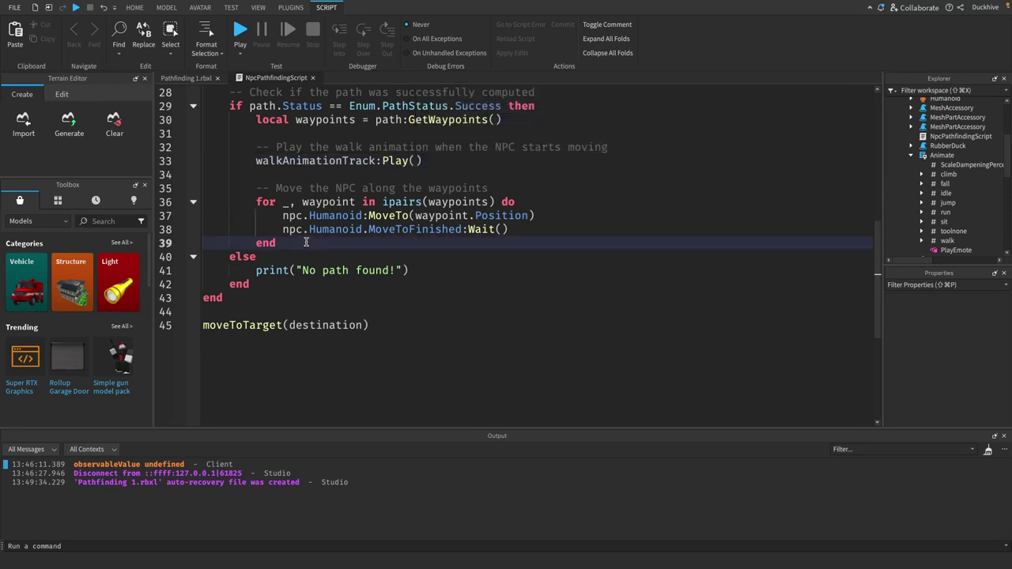
After the waypoint loop, add a destination-reached comment and walkAnimationTrack:Stop()
key(Return)
key(Return)
text(-- Sto)
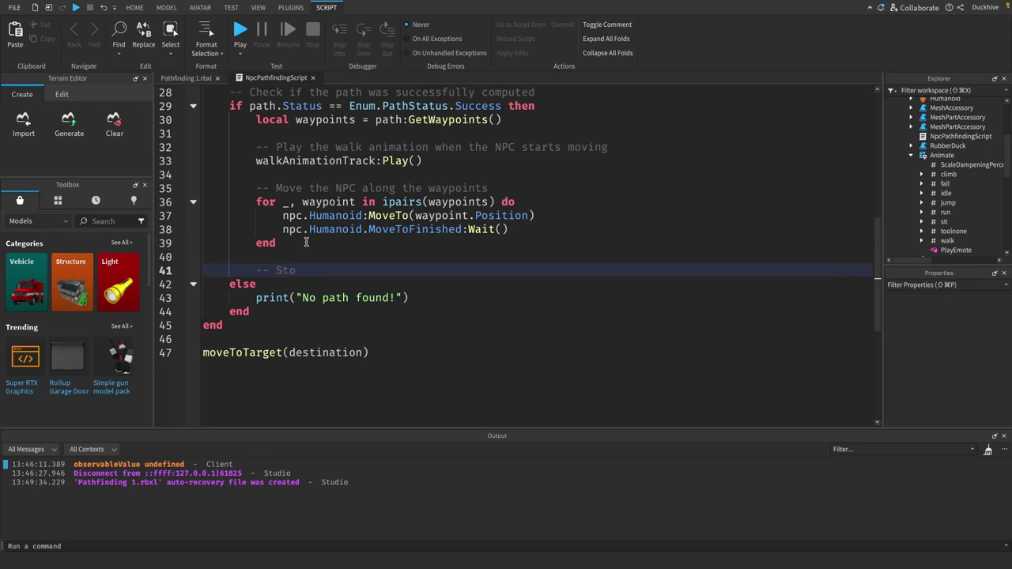
text(p the walk animati)
text(on when NPC )
text(reached the d)
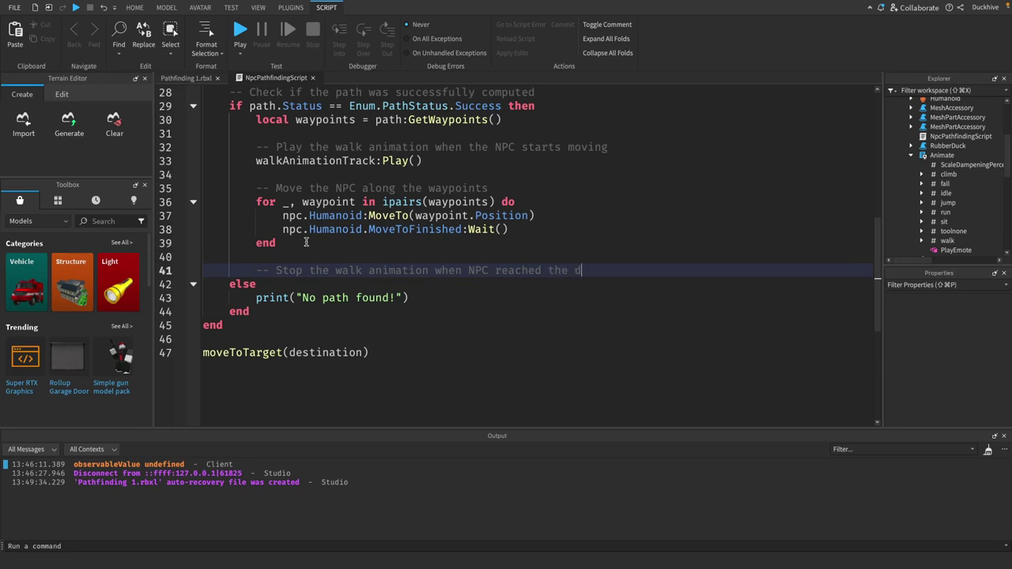
text(estination)
key(Return)
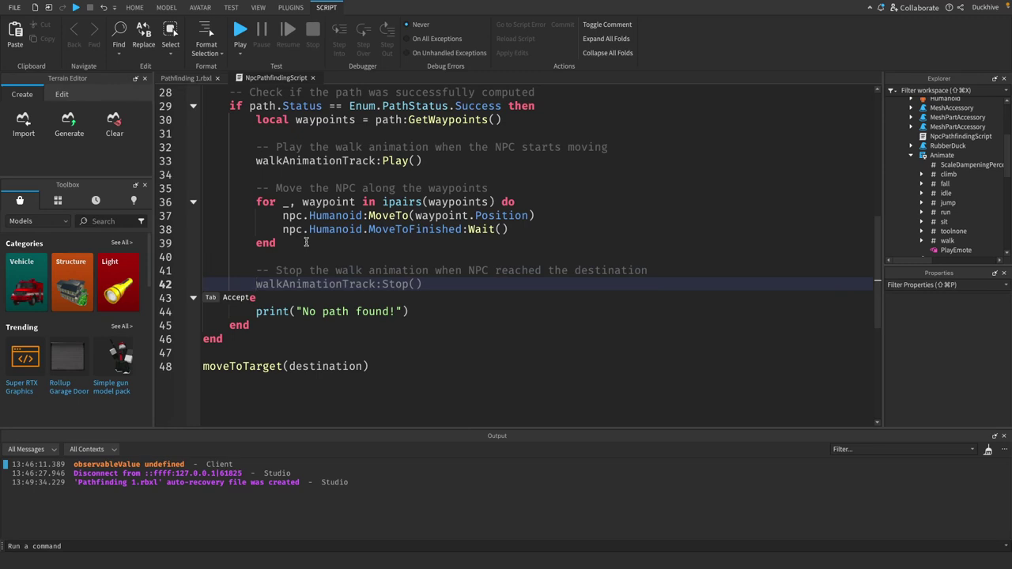
text(walk)
key(Tab)
text(:)
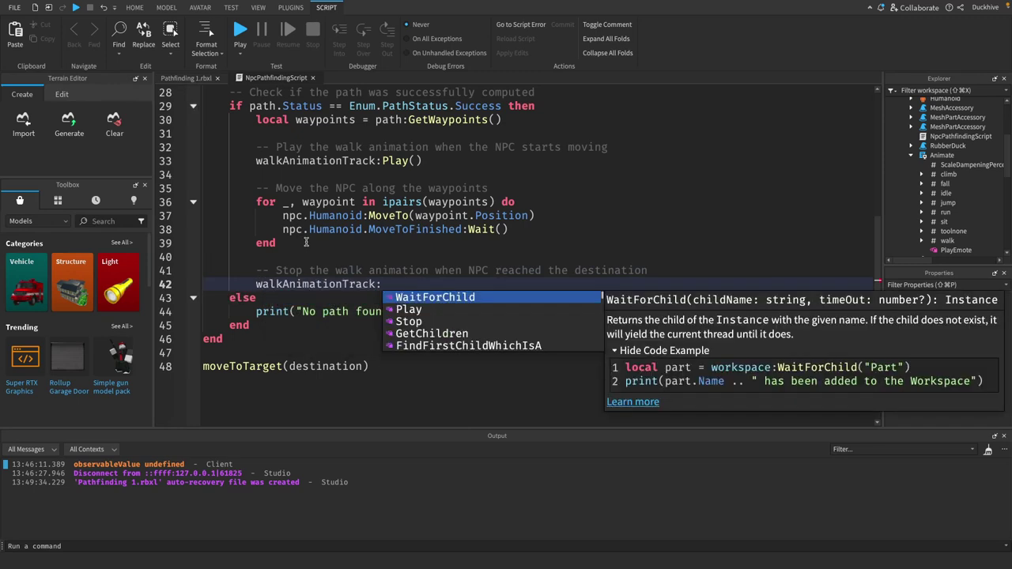
text(St)
key(Tab)
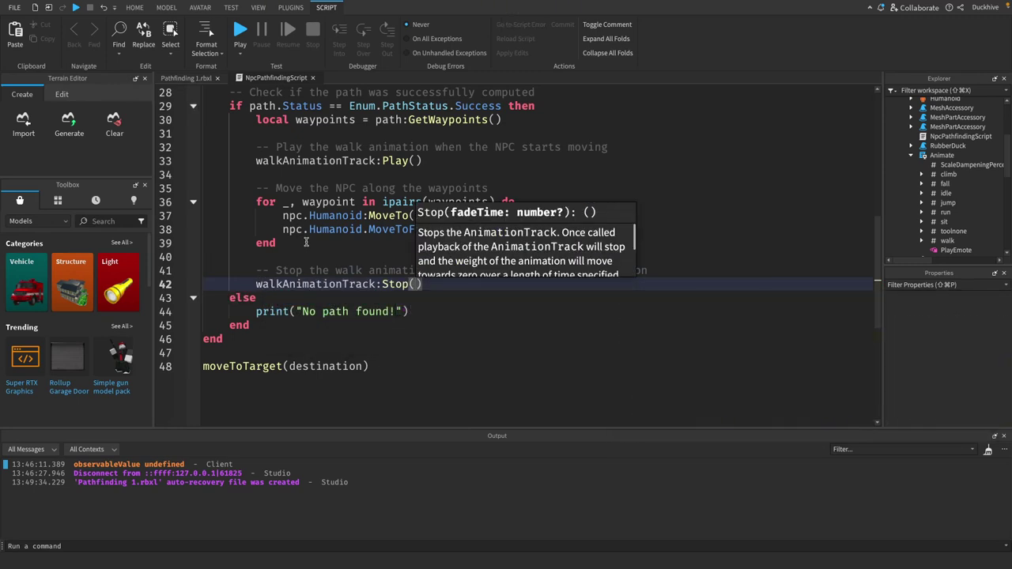
scroll(363, 298, up, 2)
scroll(363, 298, up, 7)
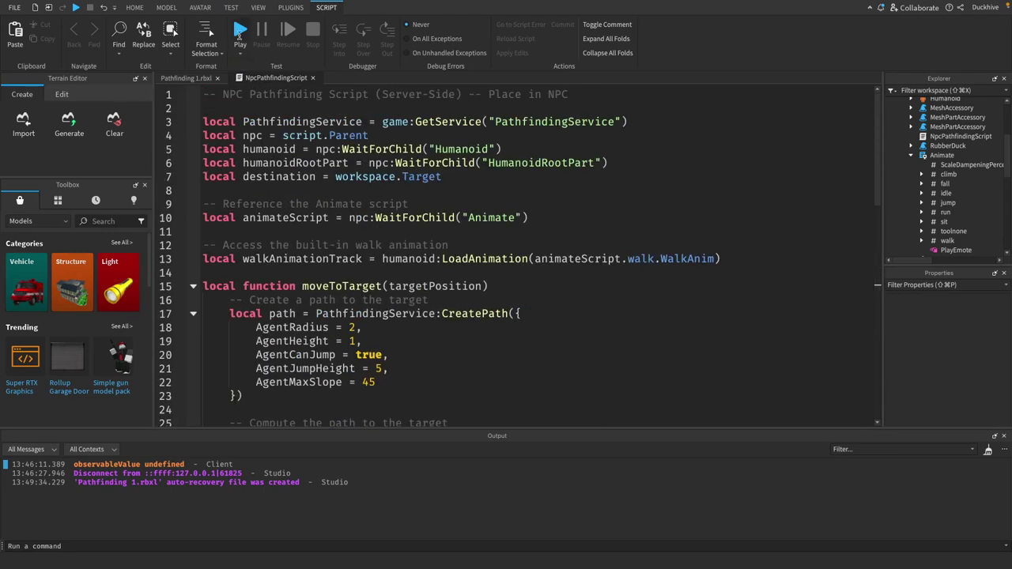
Playtest and run alongside the animated NPC along the wall to the red brick
click(239, 32)
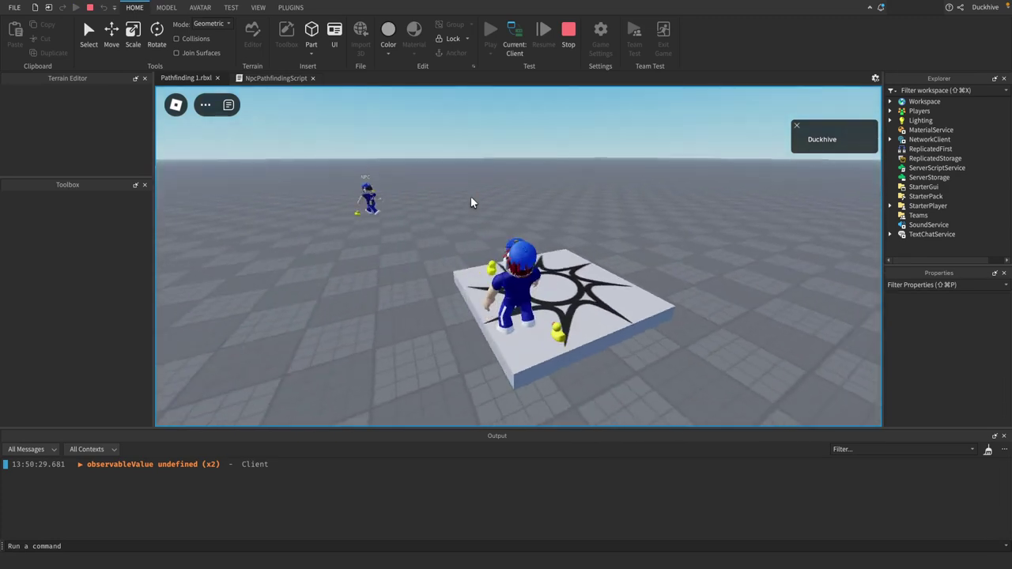
key(a)
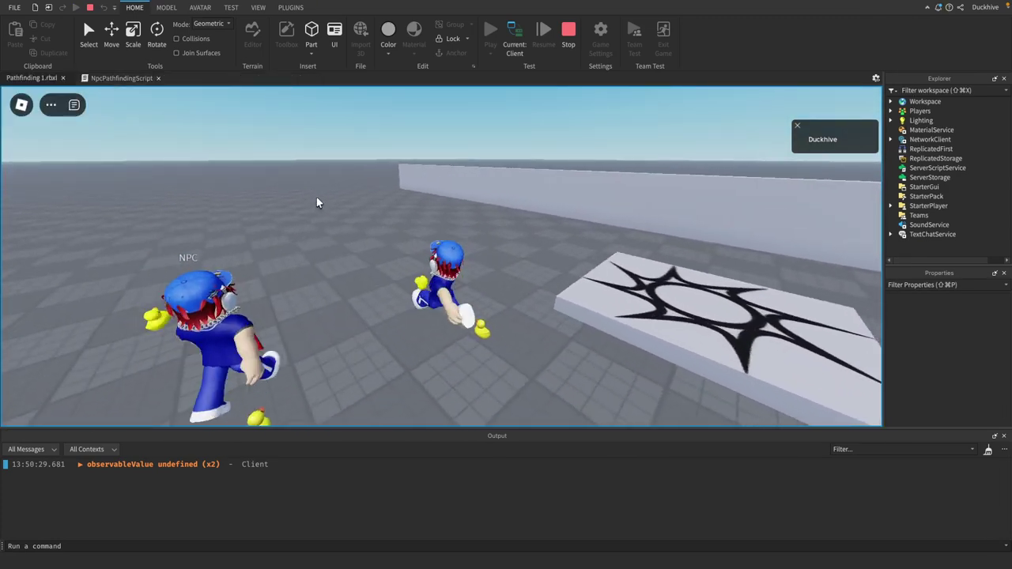
key(w)
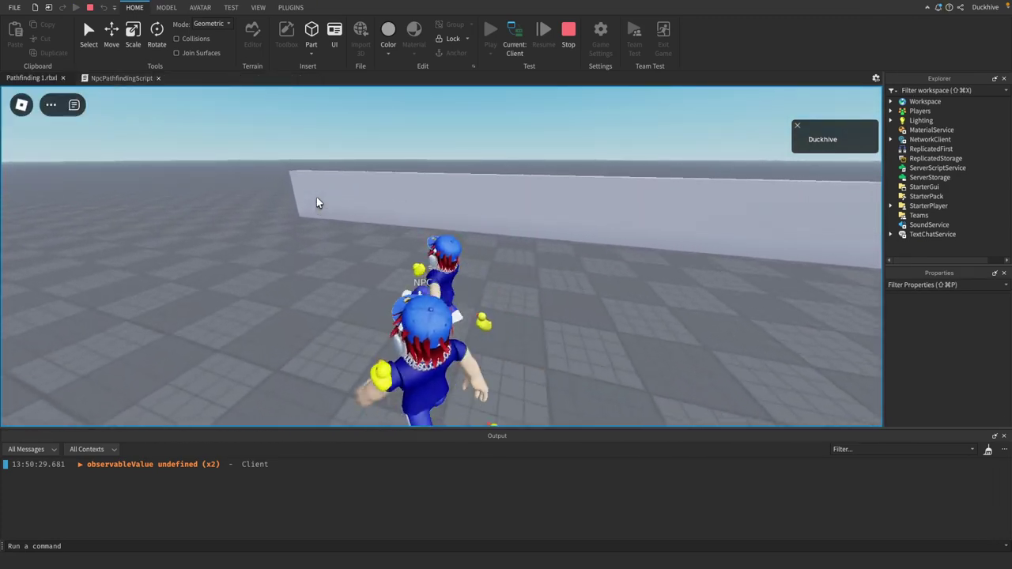
key(d)
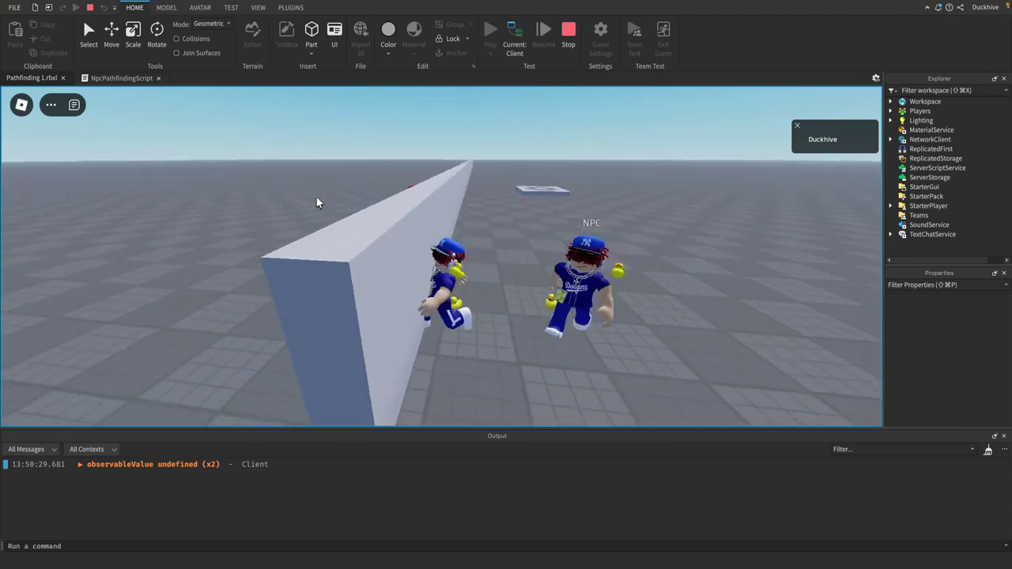
key(s)
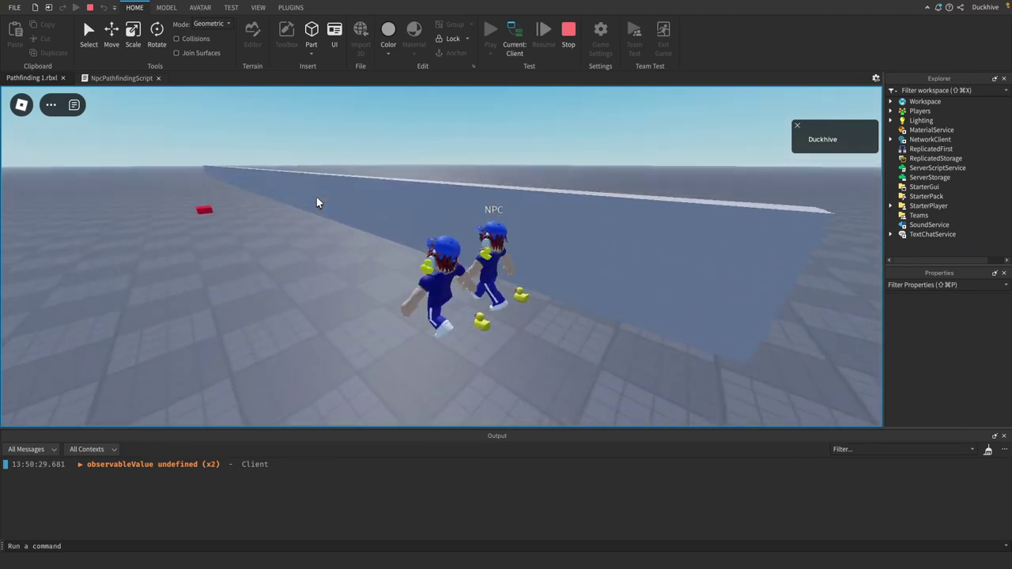
key(s)
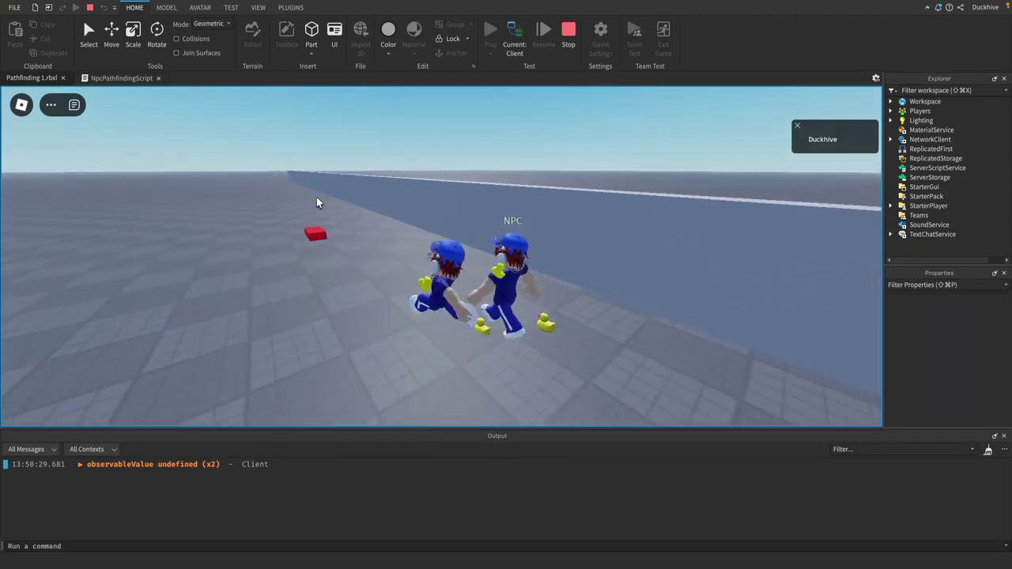
key(a)
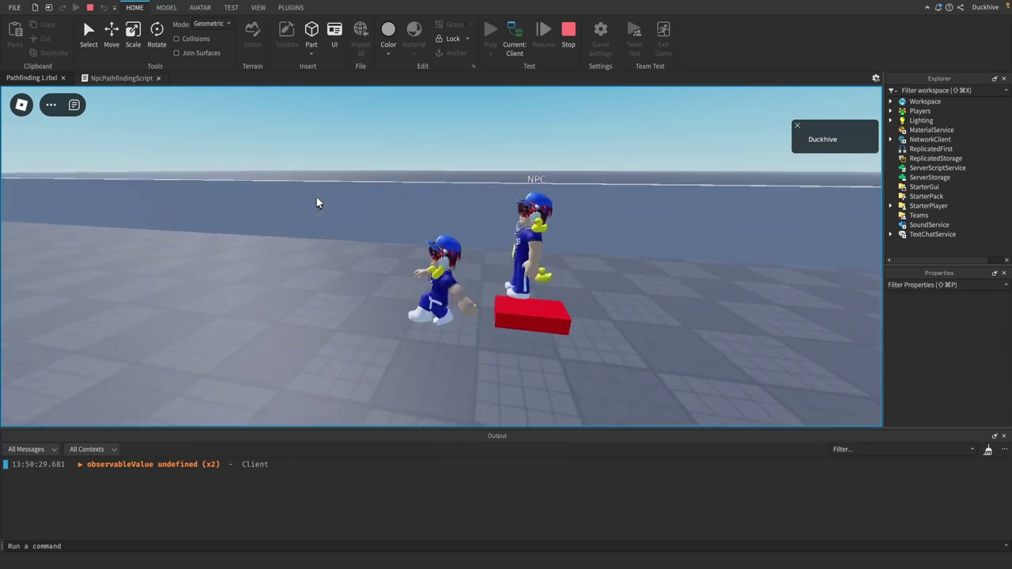
key(s)
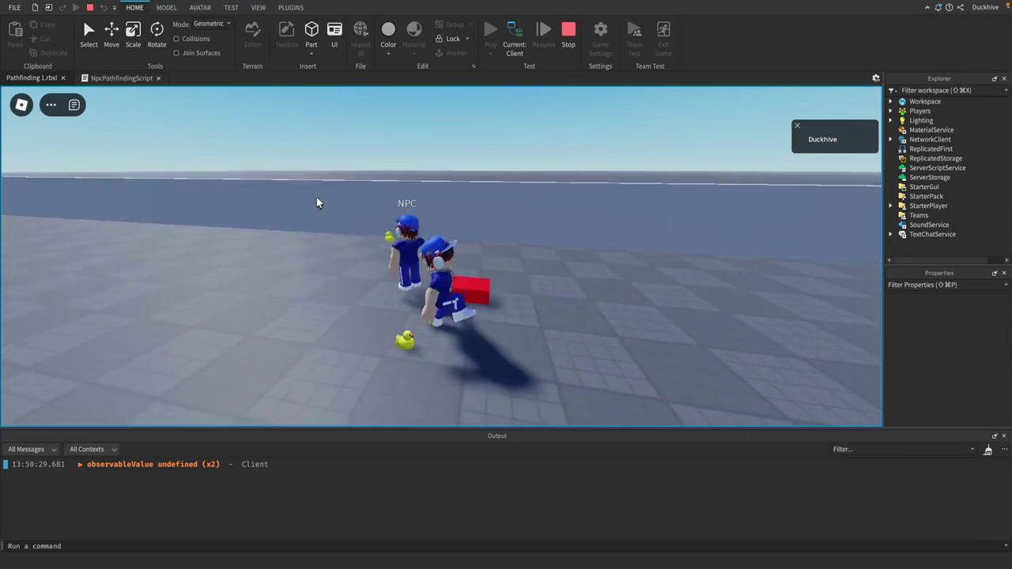
Stop the playtest and return to the pathfinding script in edit mode
click(569, 33)
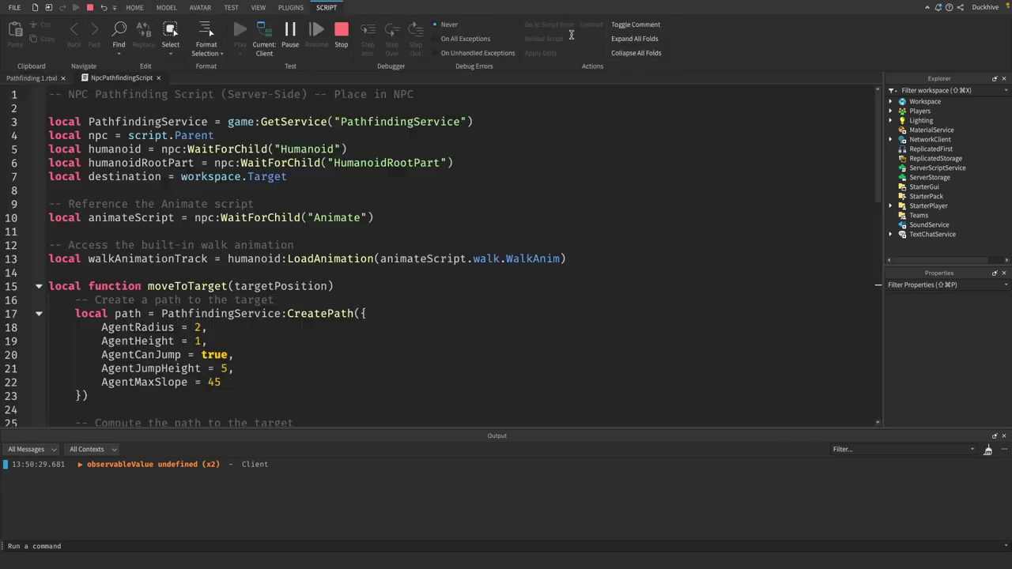